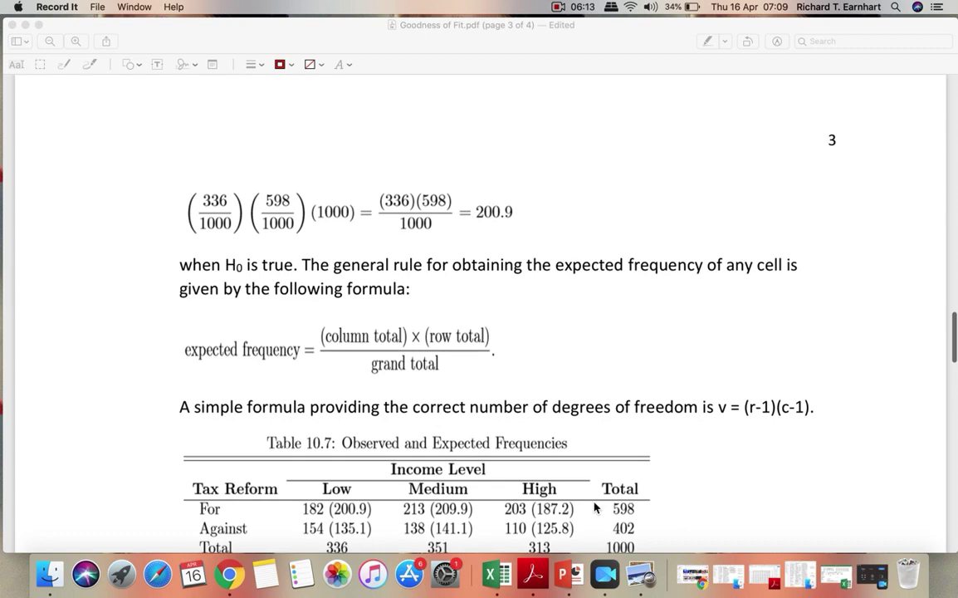
Switch to the goodness example workbook in Excel and examine the expected-frequency formula for Low income, For (C30)
left_click(833, 567)
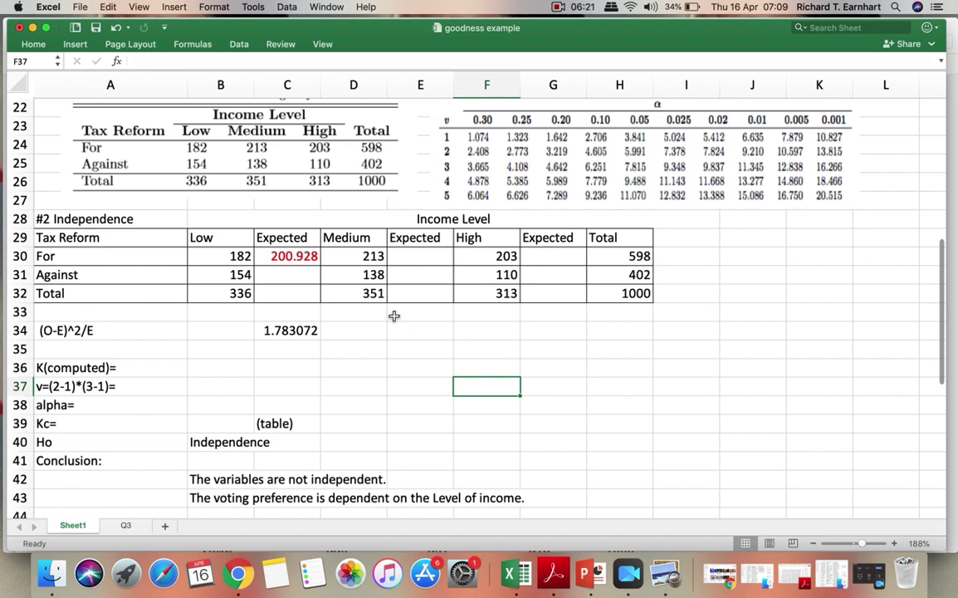
left_click(293, 258)
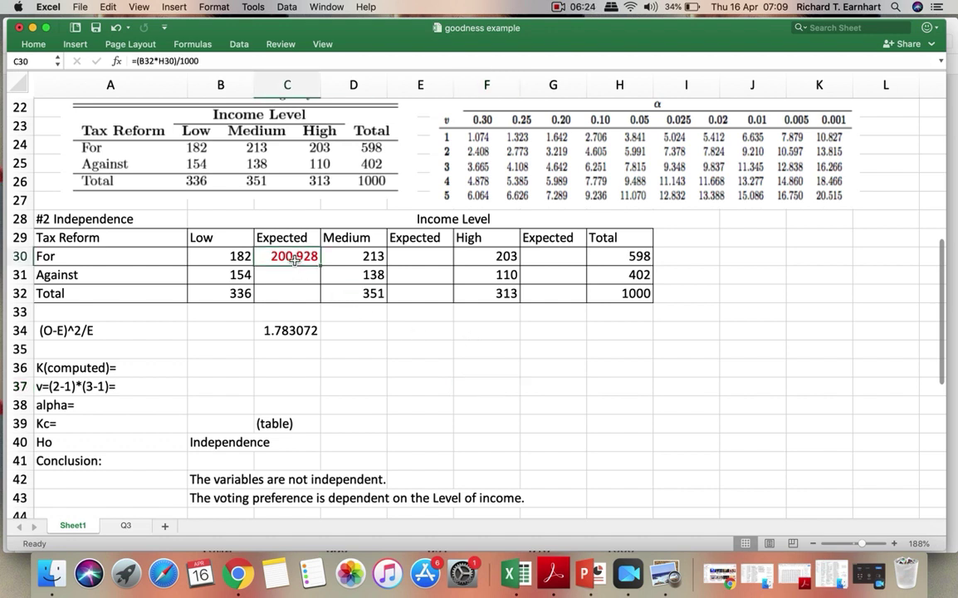
left_click(265, 64)
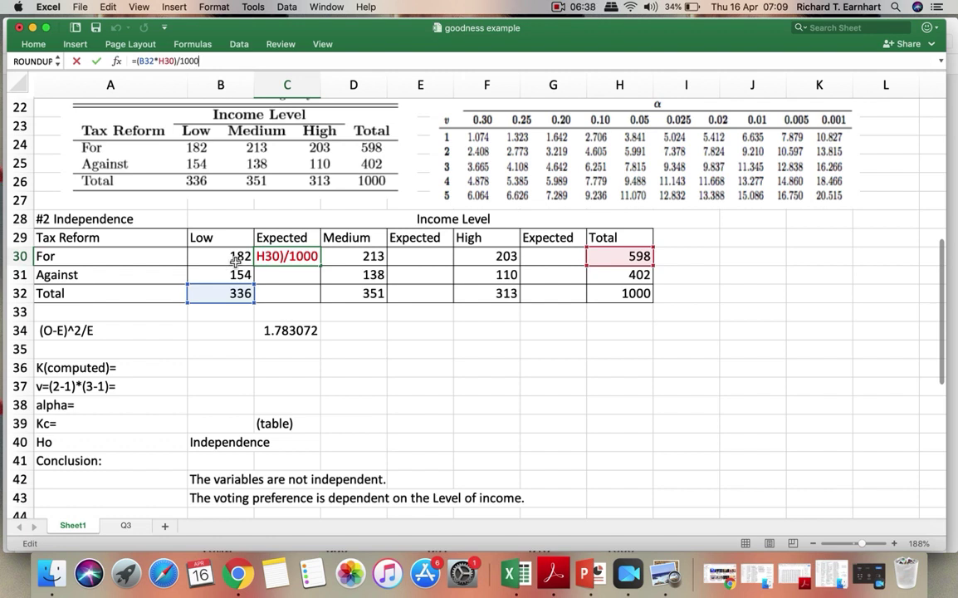
left_click(160, 63)
key("Return")
Compute the Low income expected frequency for the Against row in C31 with the formula =(B32*H31/1000)
type("=")
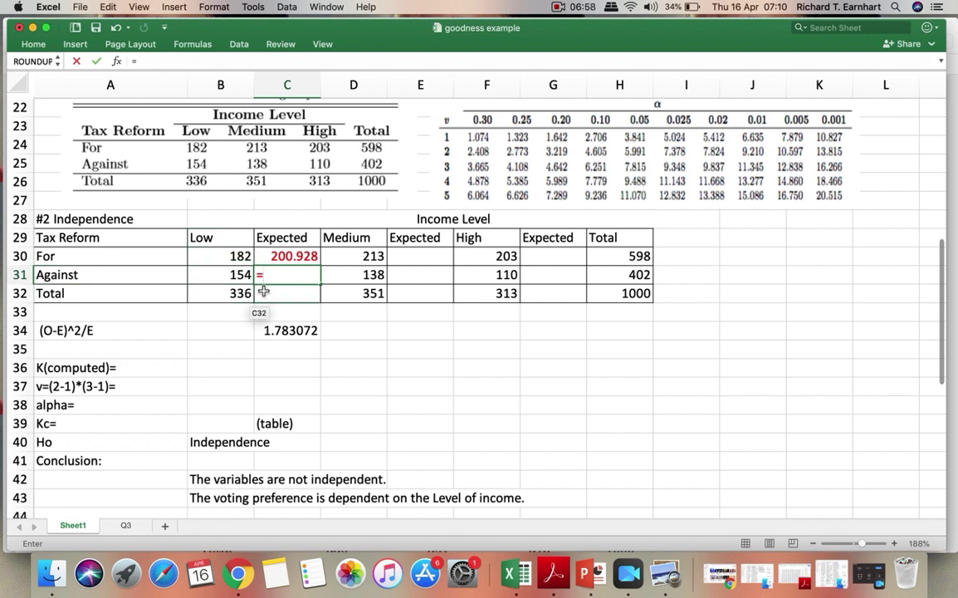
type("(")
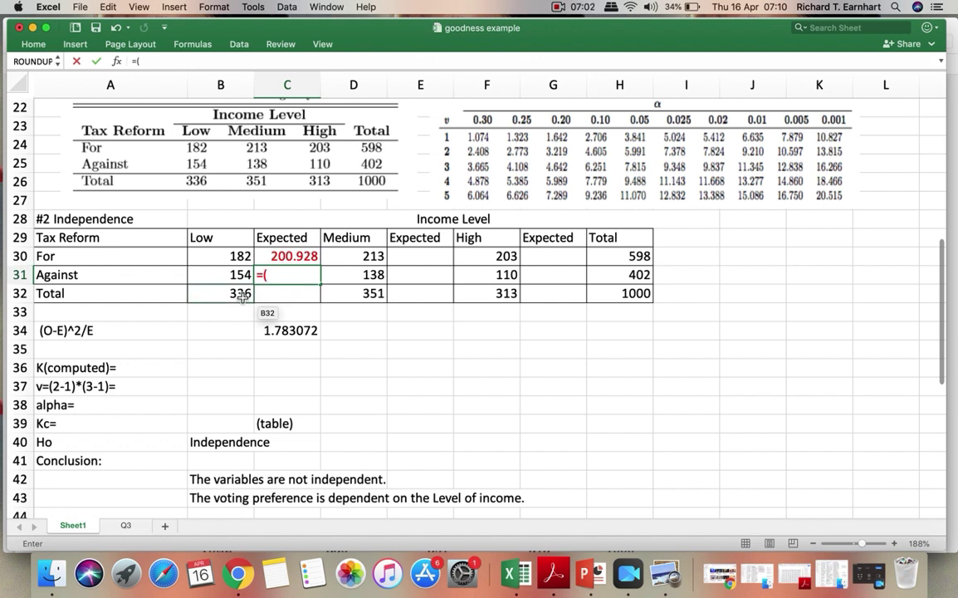
left_click(242, 296)
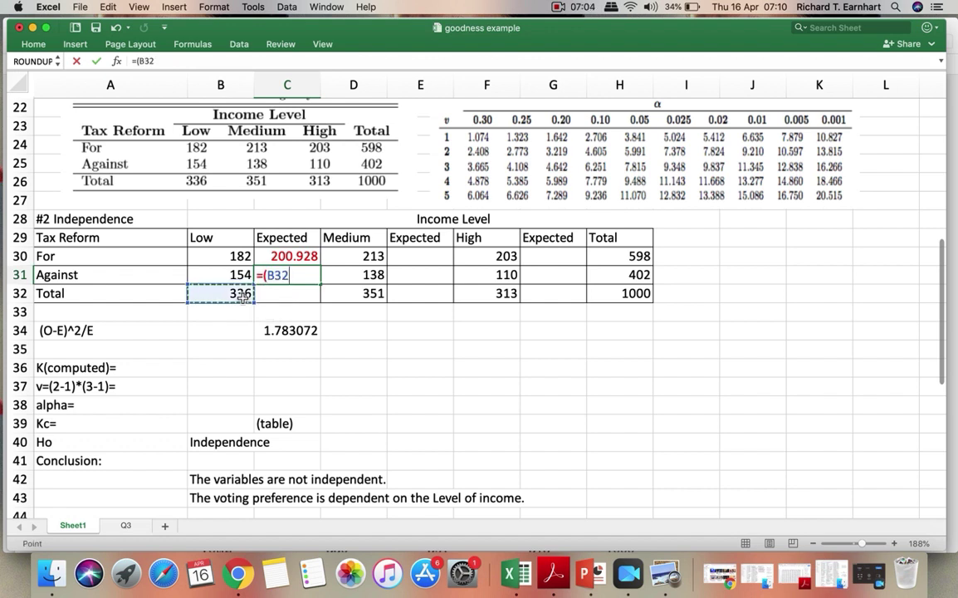
type("*")
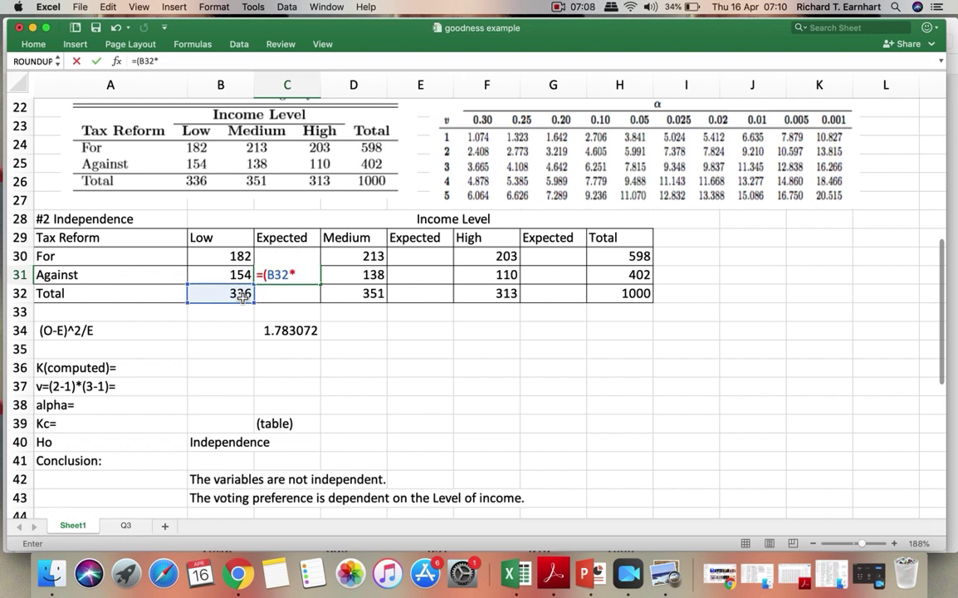
left_click(632, 277)
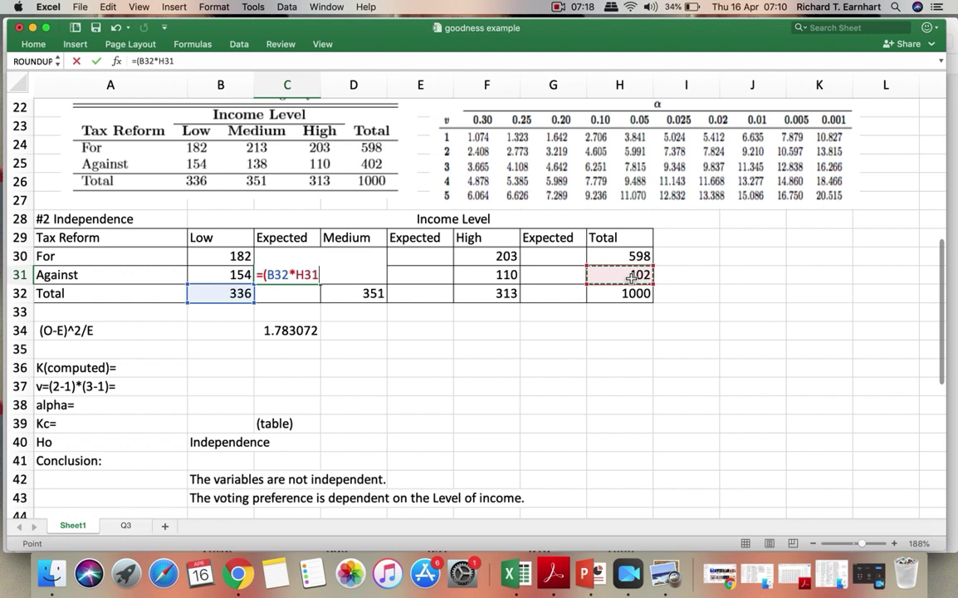
type("/1000")
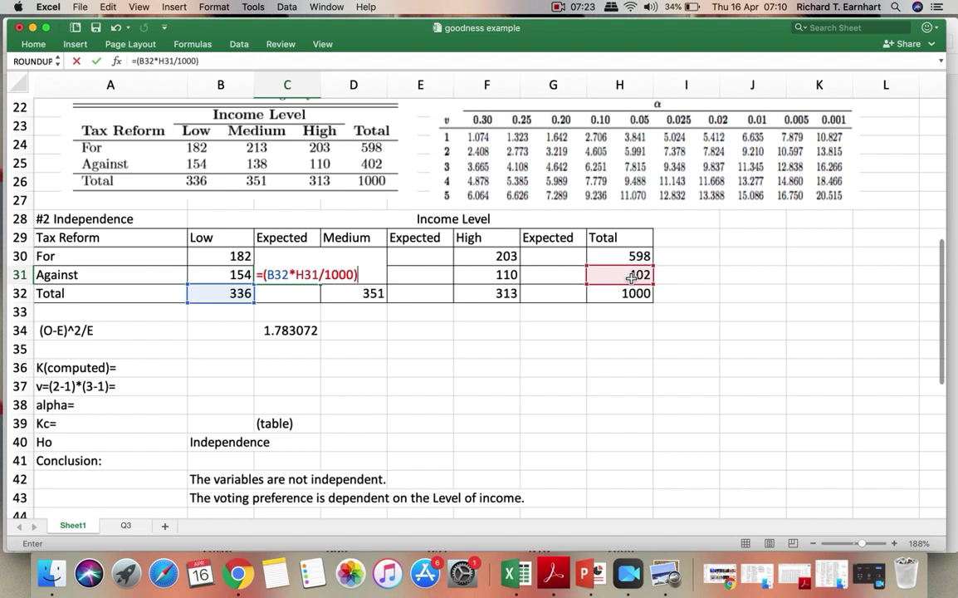
key("Return")
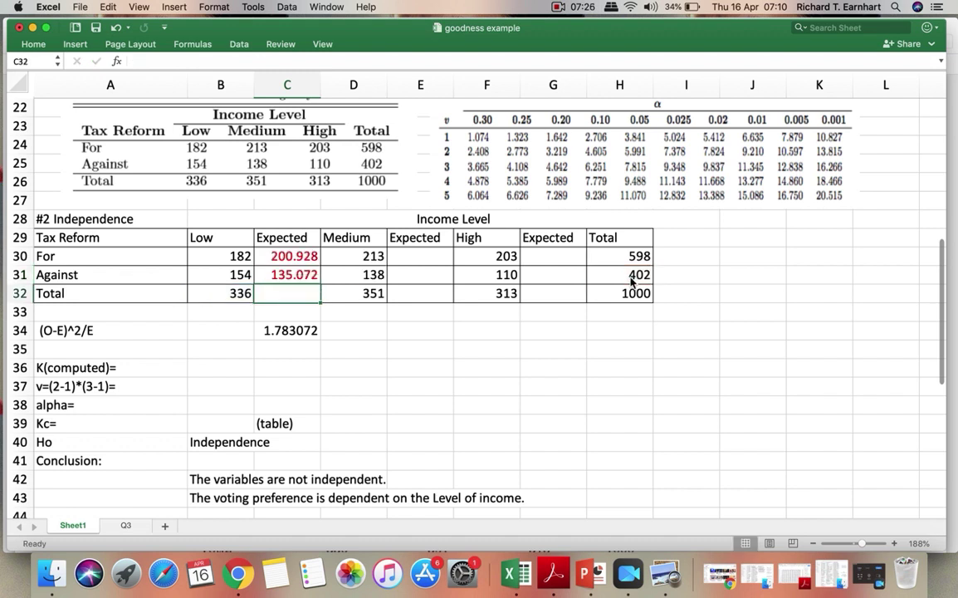
Compute the Medium income expected frequency for the For row in E30 with the formula =(D32*H30)/1000
left_click(427, 259)
type("=")
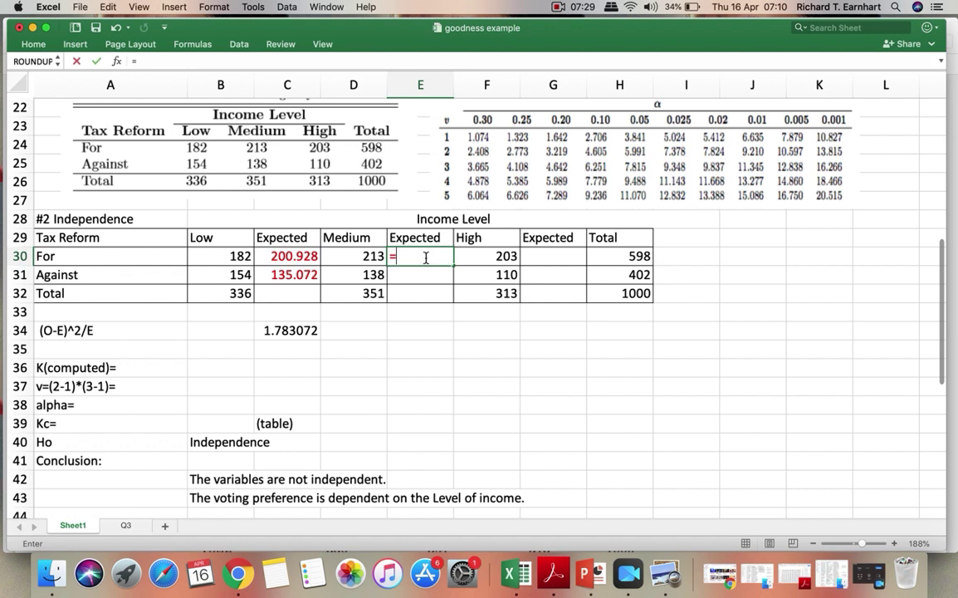
type("(")
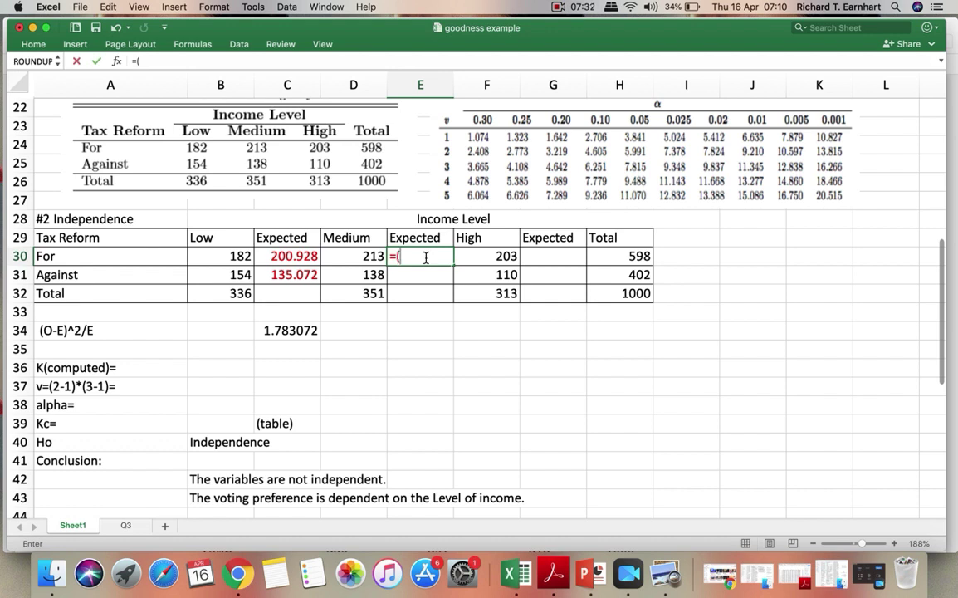
left_click(375, 302)
type("*")
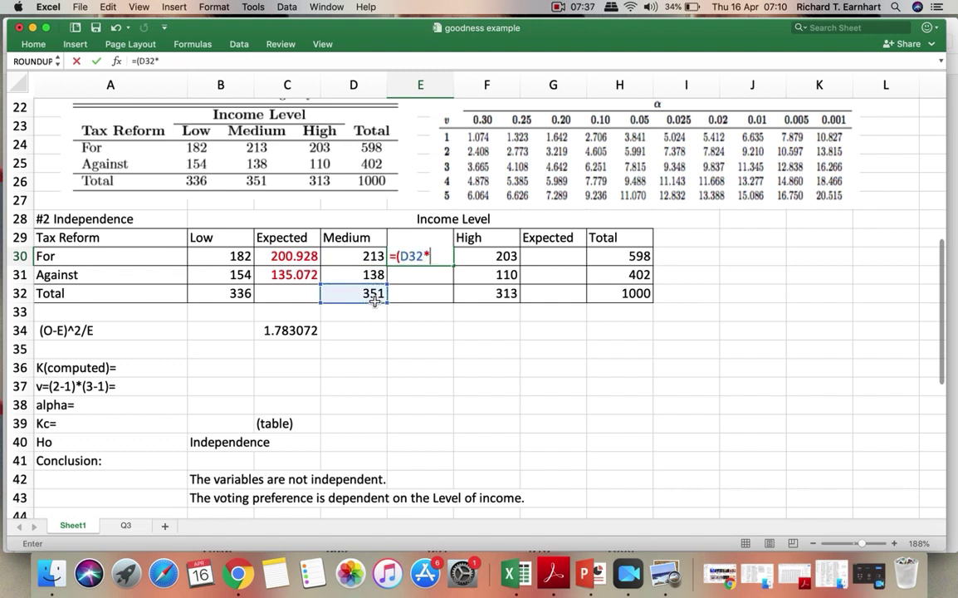
left_click(624, 258)
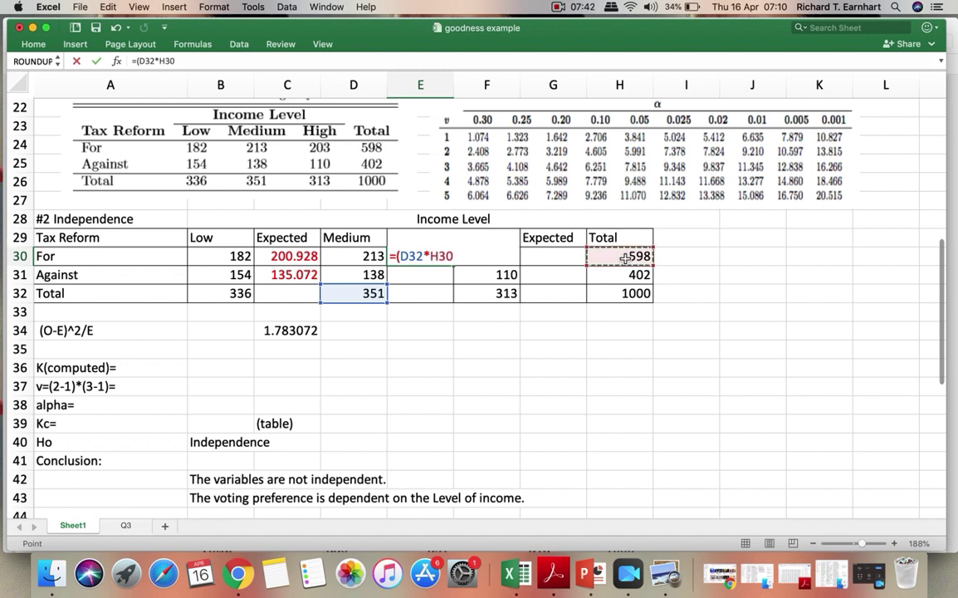
type(")/1000")
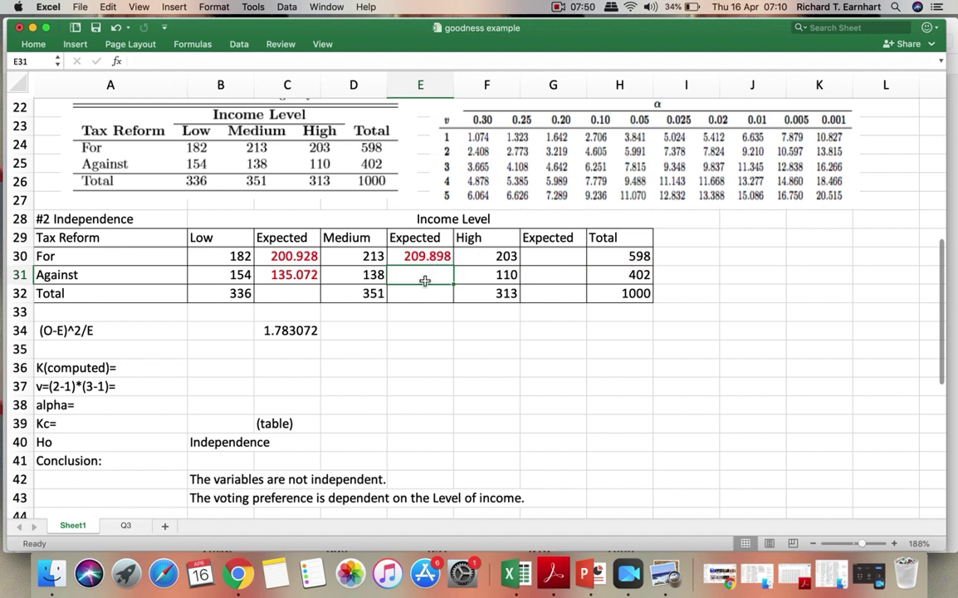
Compute the Medium income expected frequency for the Against row in E31 with the formula =(D32*H31)/1000
type("=")
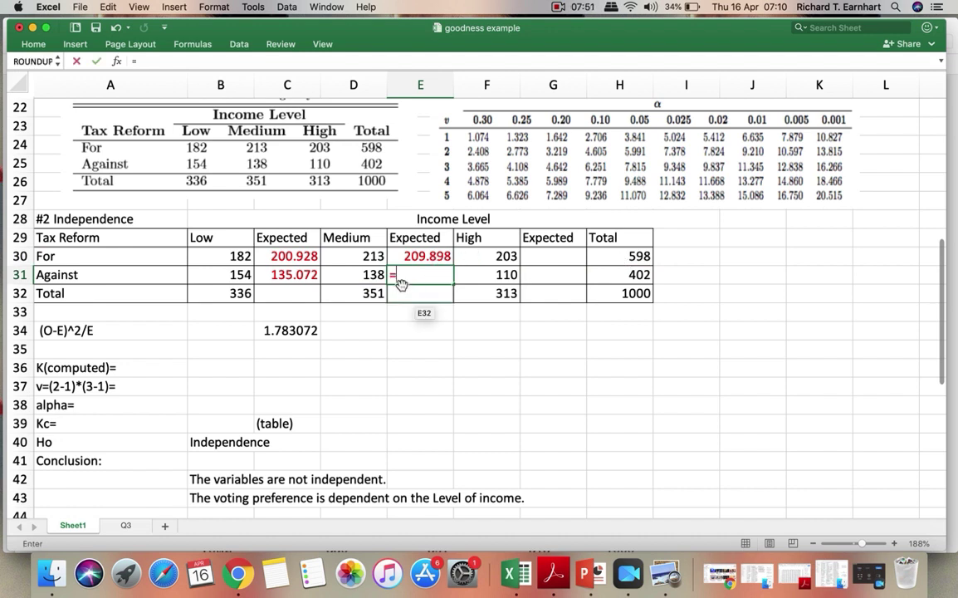
type("(")
left_click(373, 294)
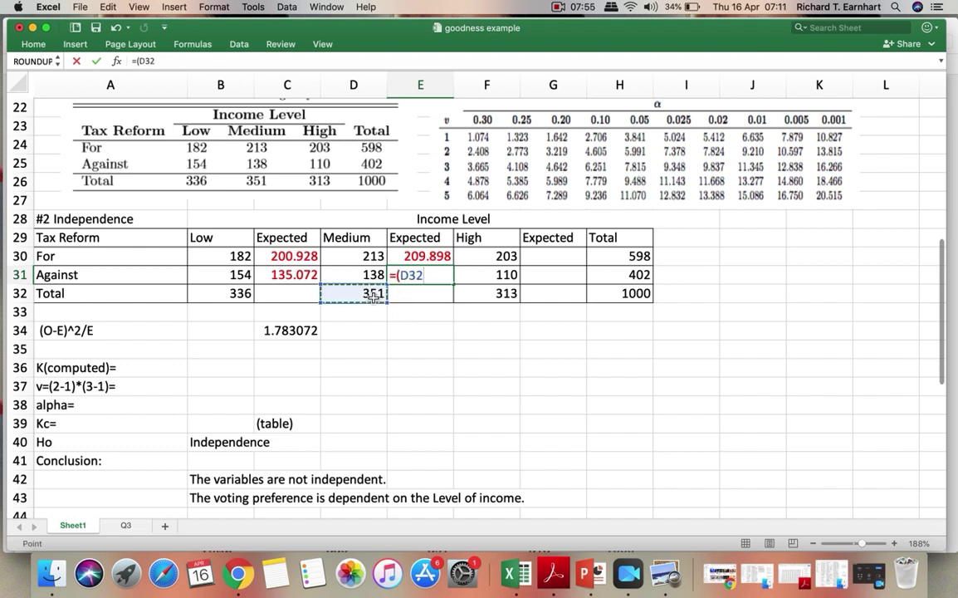
type("*")
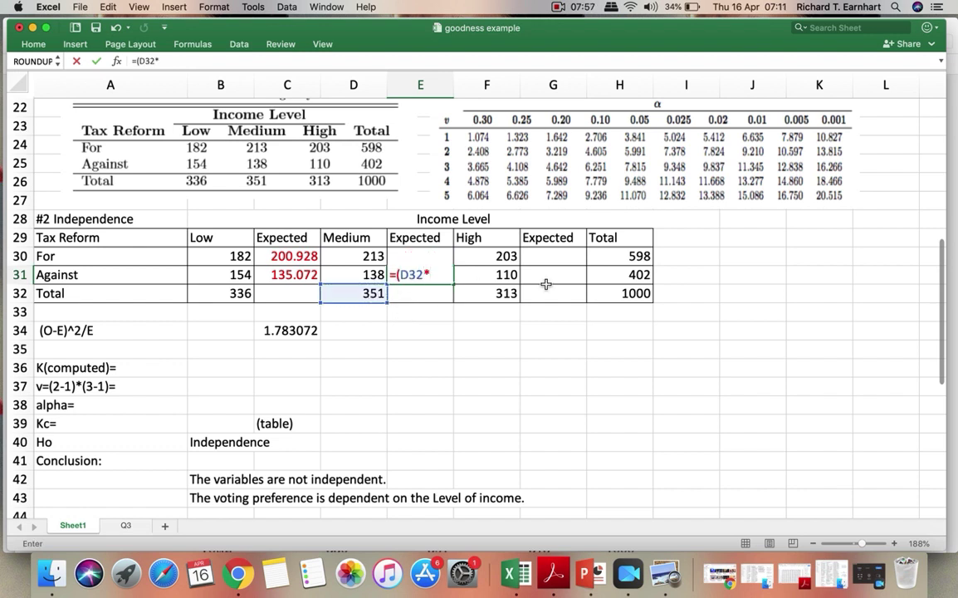
left_click(621, 274)
type(")")
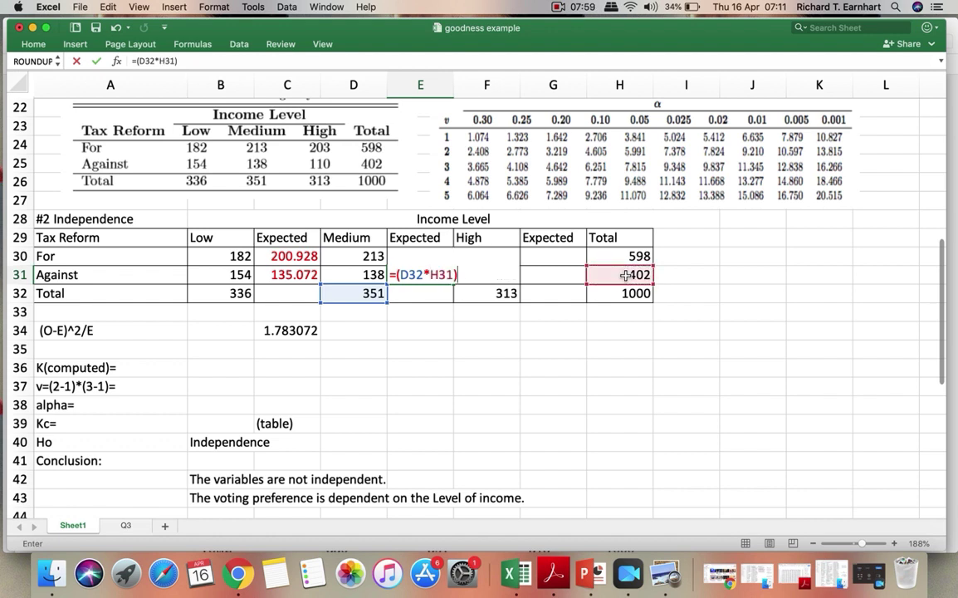
type("/1000")
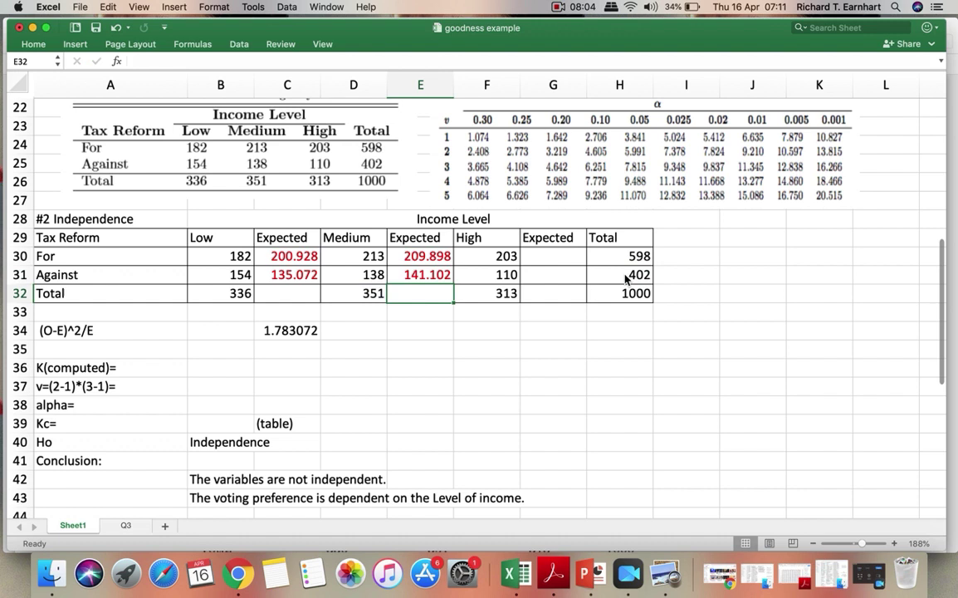
Compute the High income expected frequency for the For row in G30 with the formula =(F32*H30)/1000
left_click(563, 258)
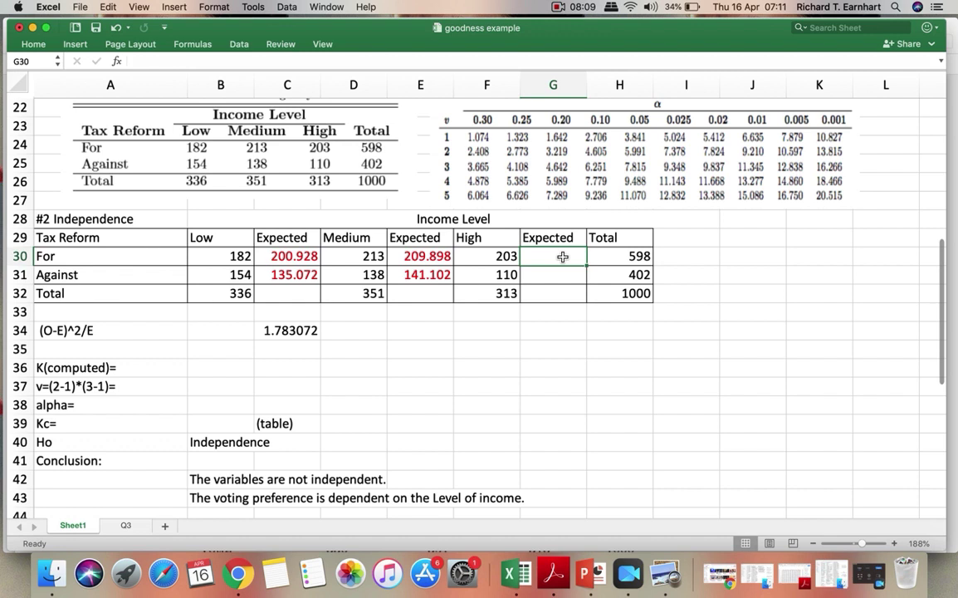
type("=")
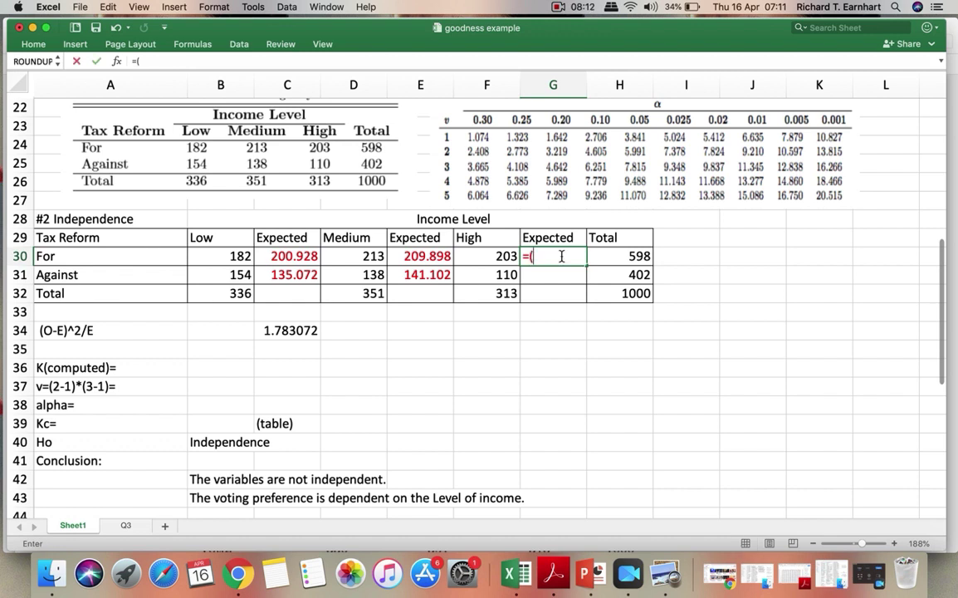
type("(")
left_click(505, 297)
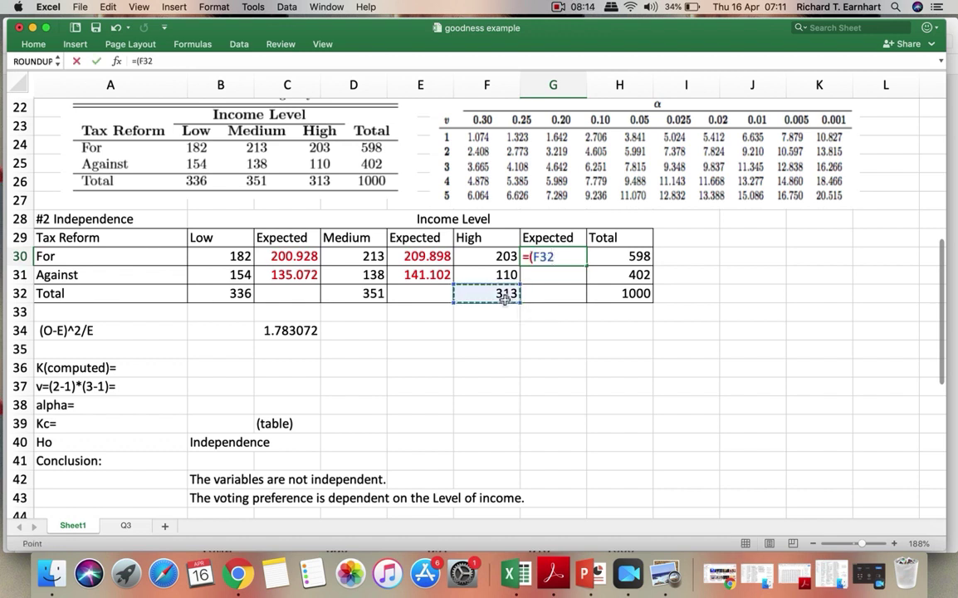
type("*")
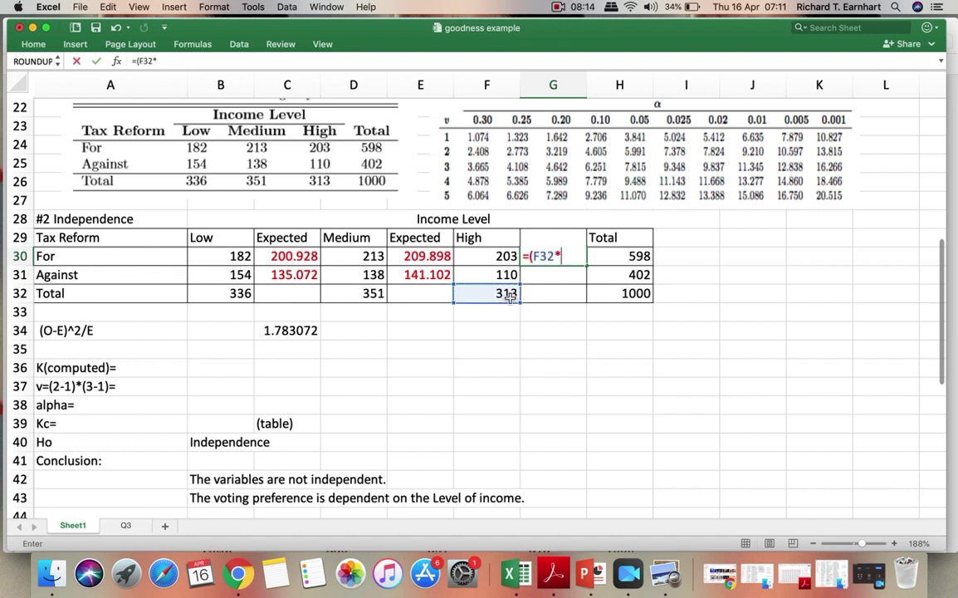
left_click(621, 257)
type(")/1000")
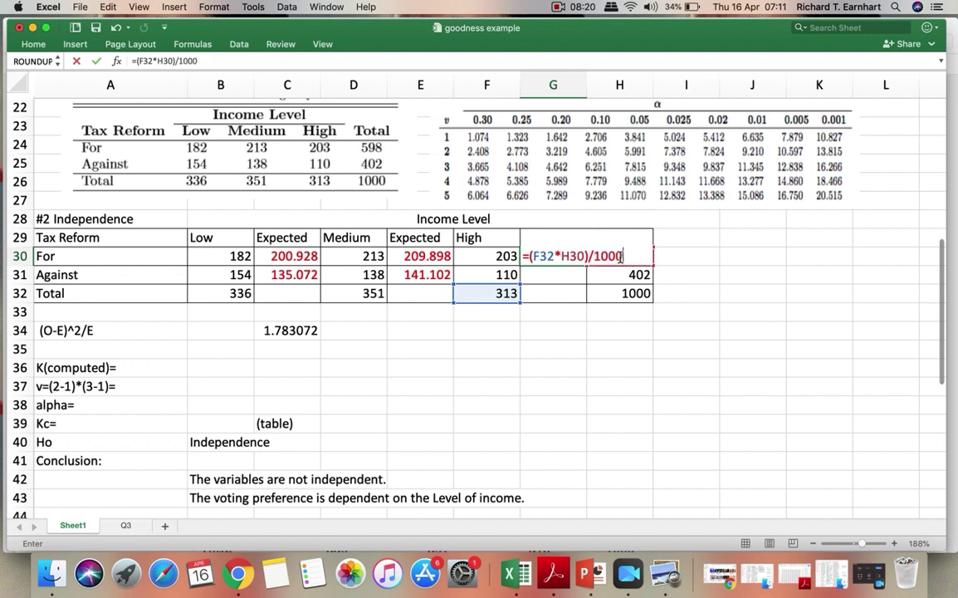
key("Return")
Compute the High income expected frequency for the Against row in G31 with the formula =(F32*H31)/1000
type("=")
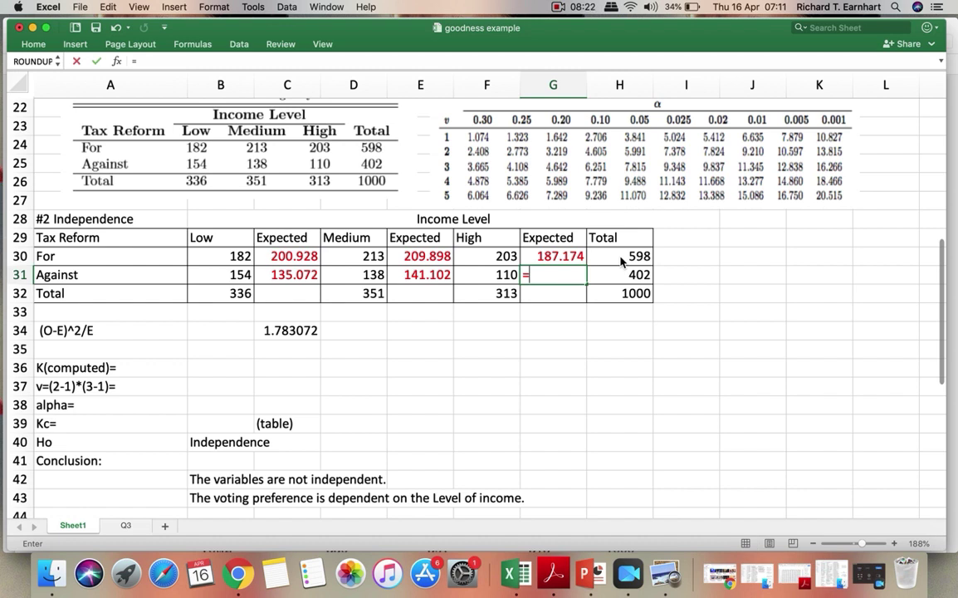
type("(")
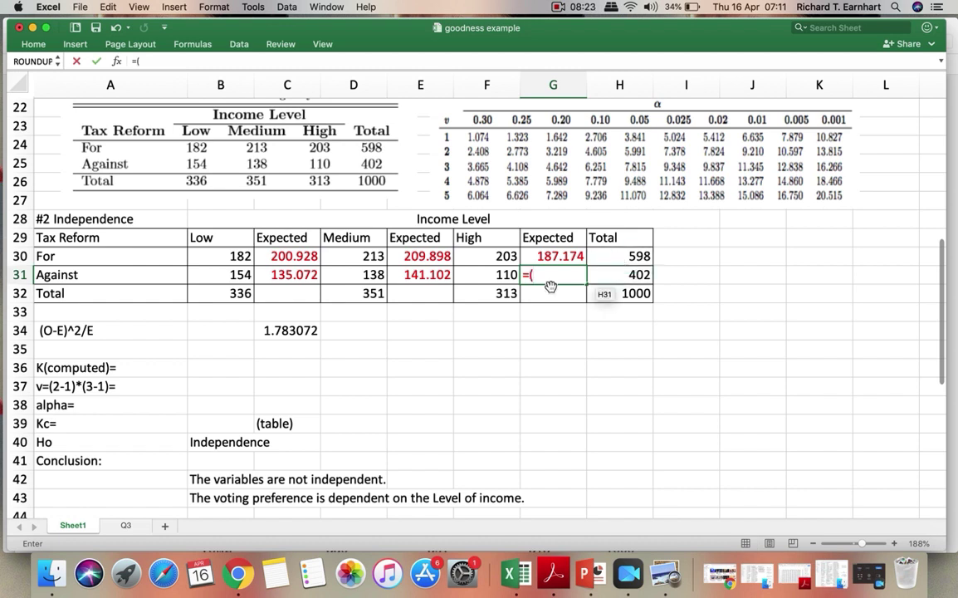
left_click(505, 293)
type("*")
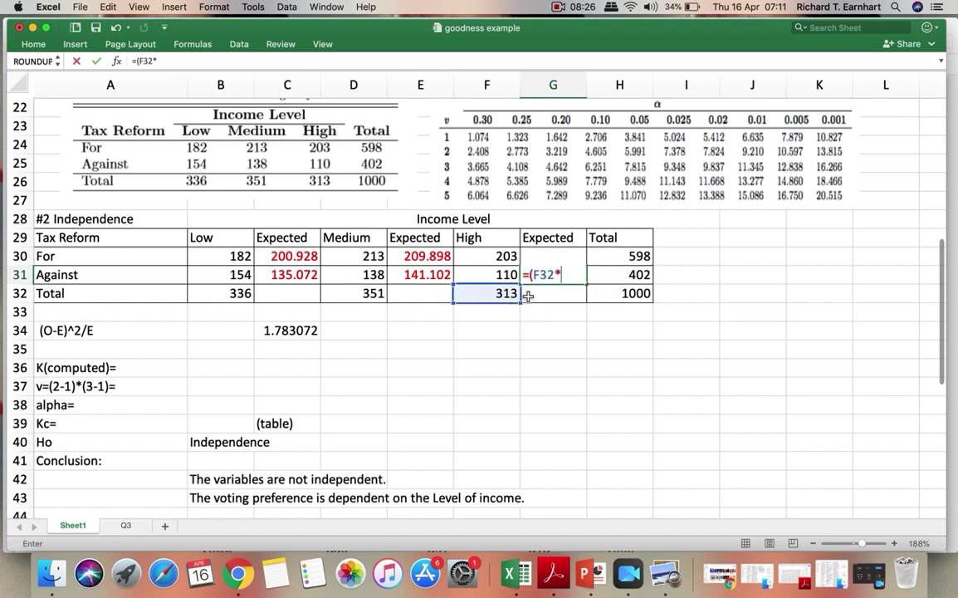
left_click(630, 278)
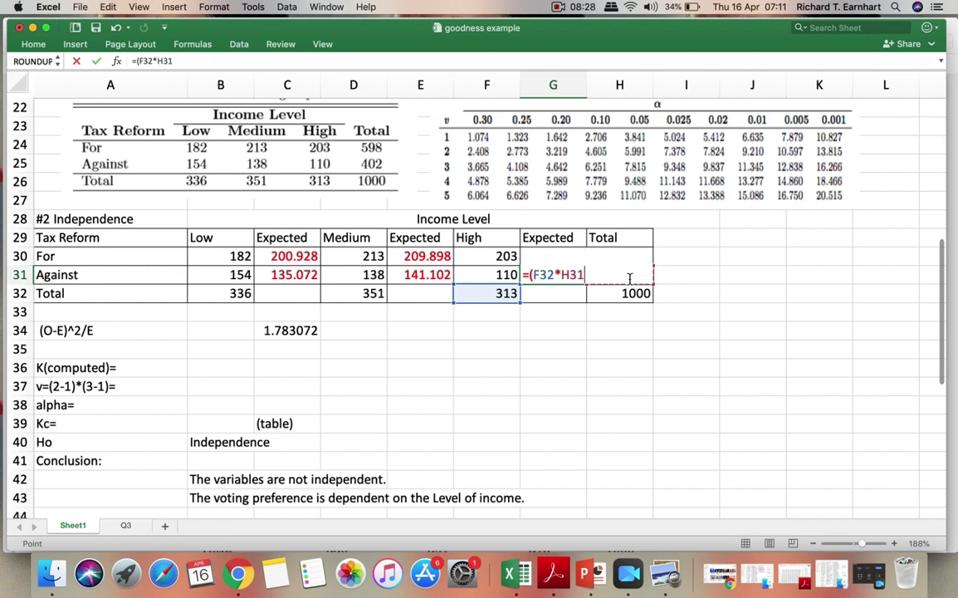
type(")/1000")
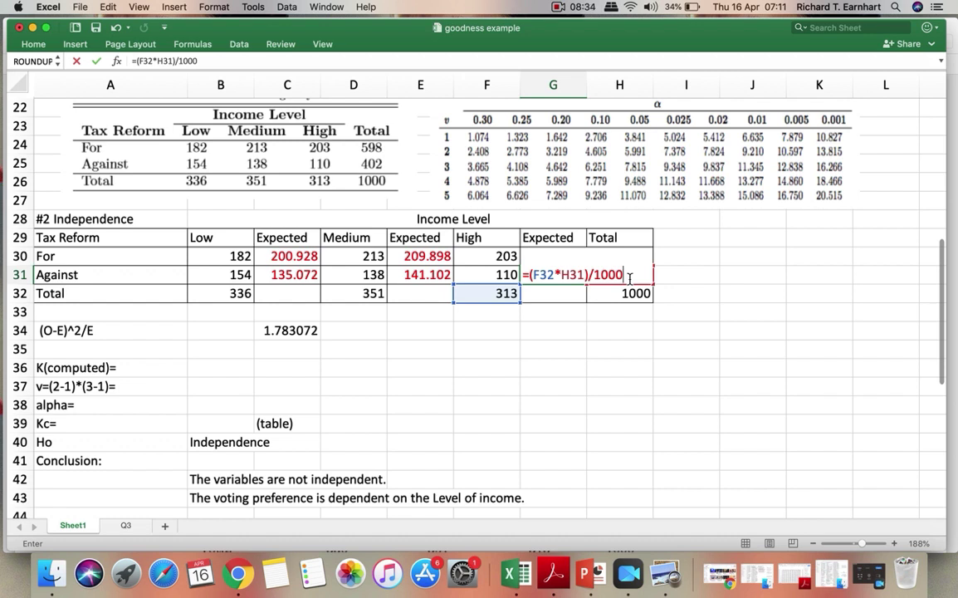
key("Return")
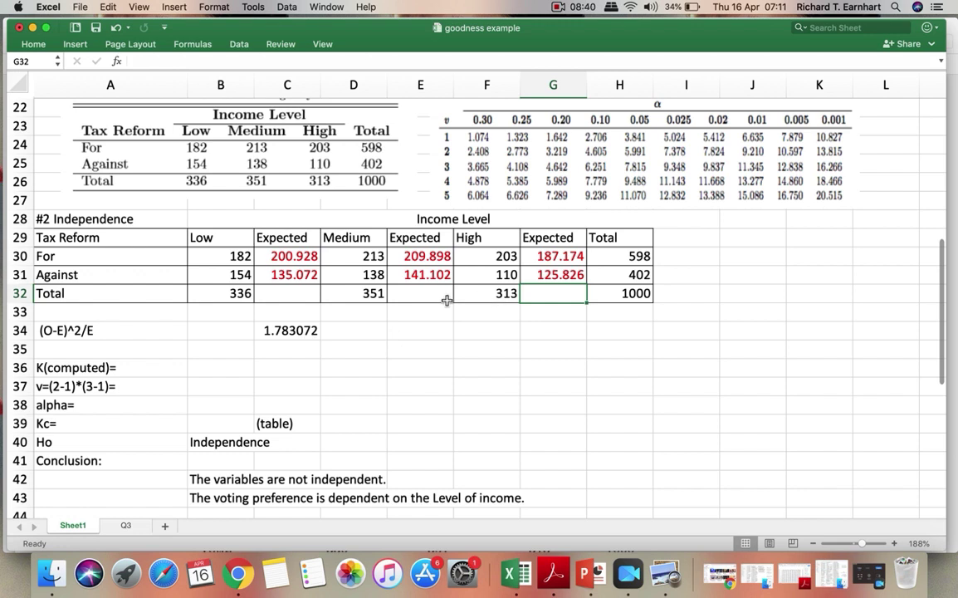
Review the formulas behind the Low income expected frequencies in C30 and C31 and the cells they reference
left_click(294, 259)
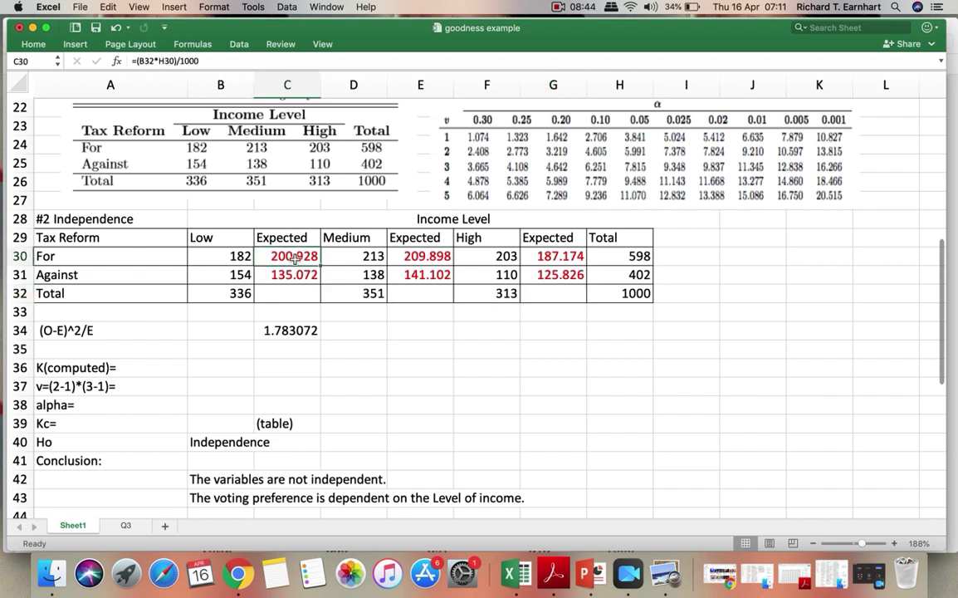
left_click(314, 64)
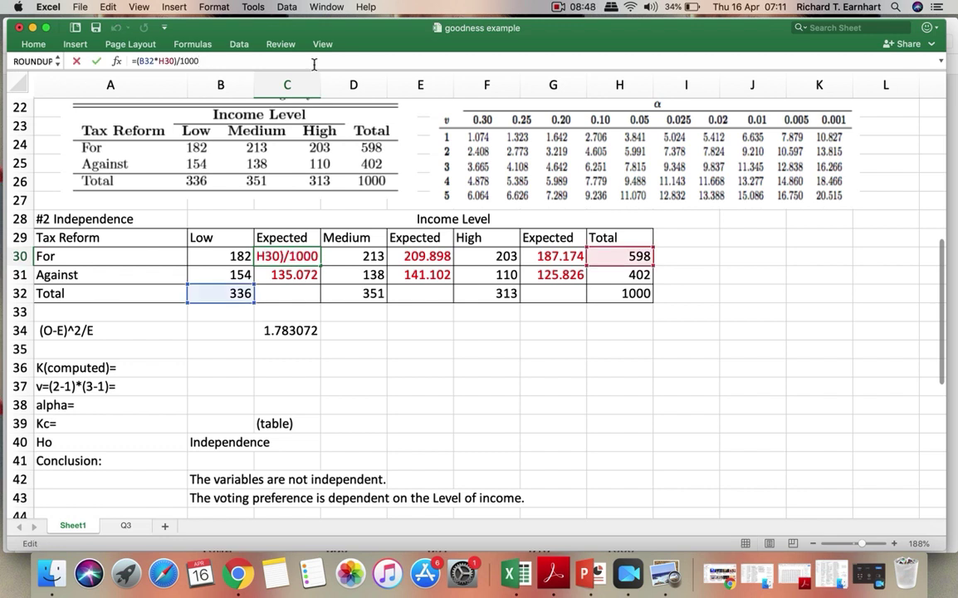
key("Return")
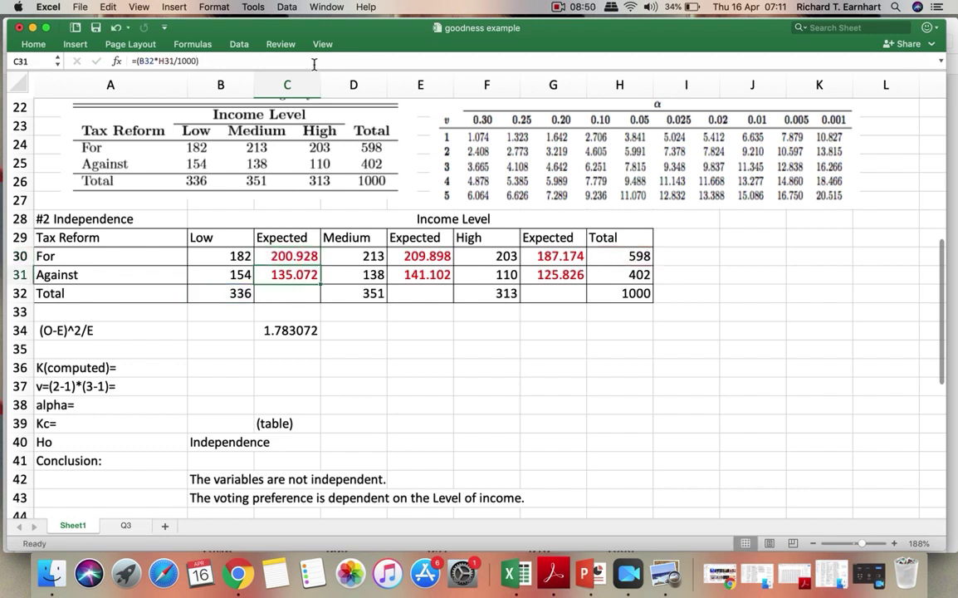
left_click(314, 63)
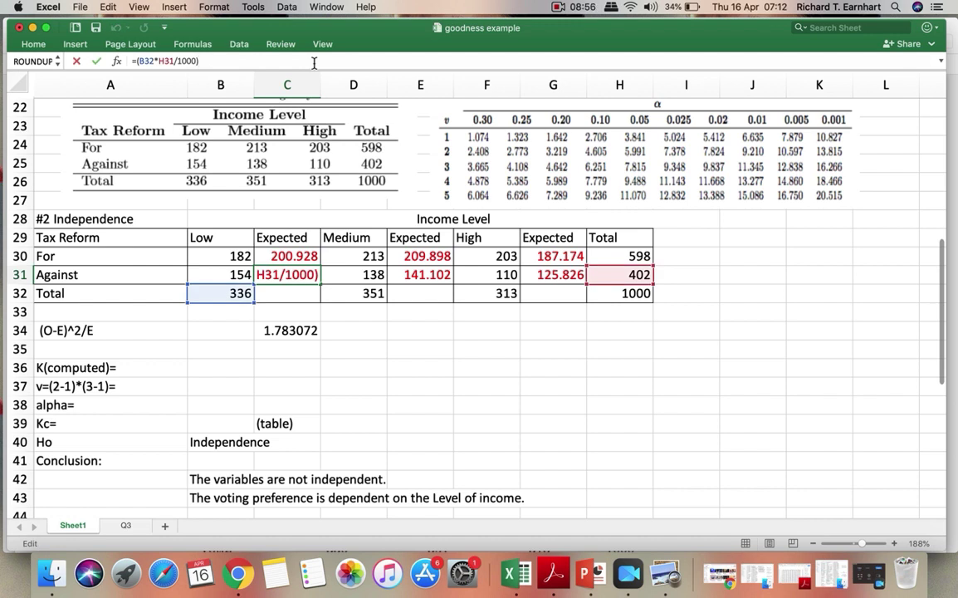
key("Return")
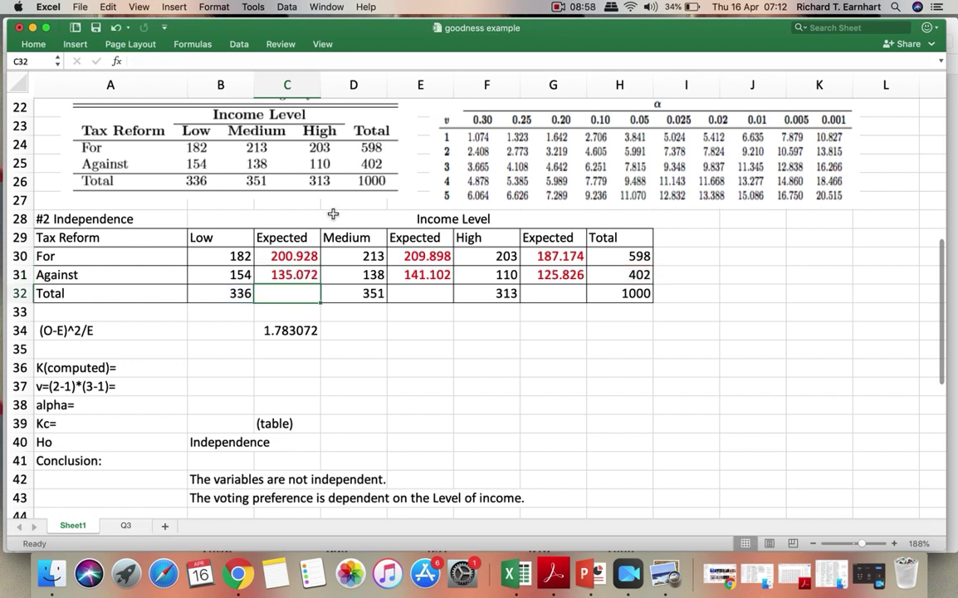
left_click(287, 254)
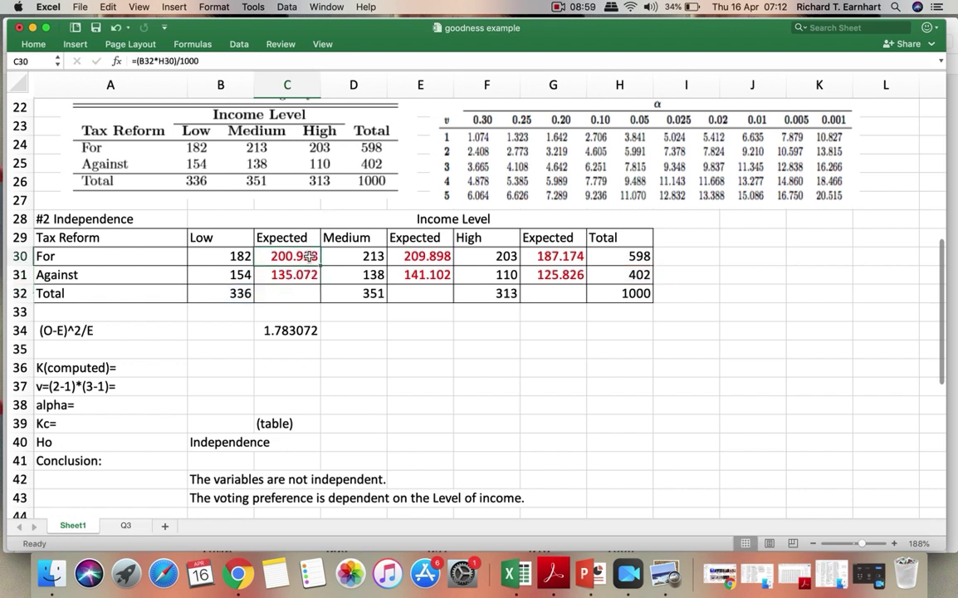
left_click(295, 60)
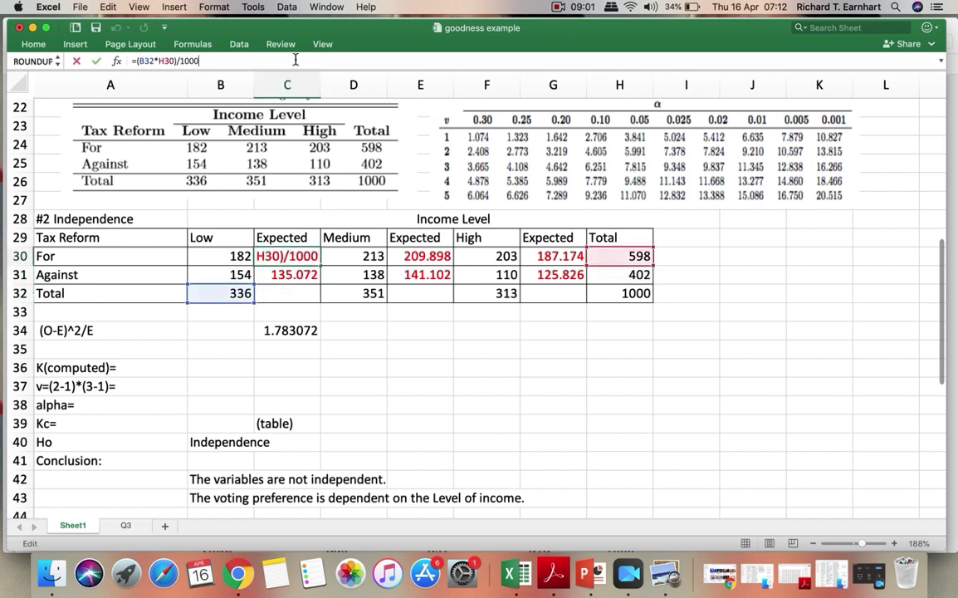
key("Return")
Review the formulas behind the Medium income expected frequencies in E30 and E31 and the cells they reference
left_click(431, 255)
left_click(324, 61)
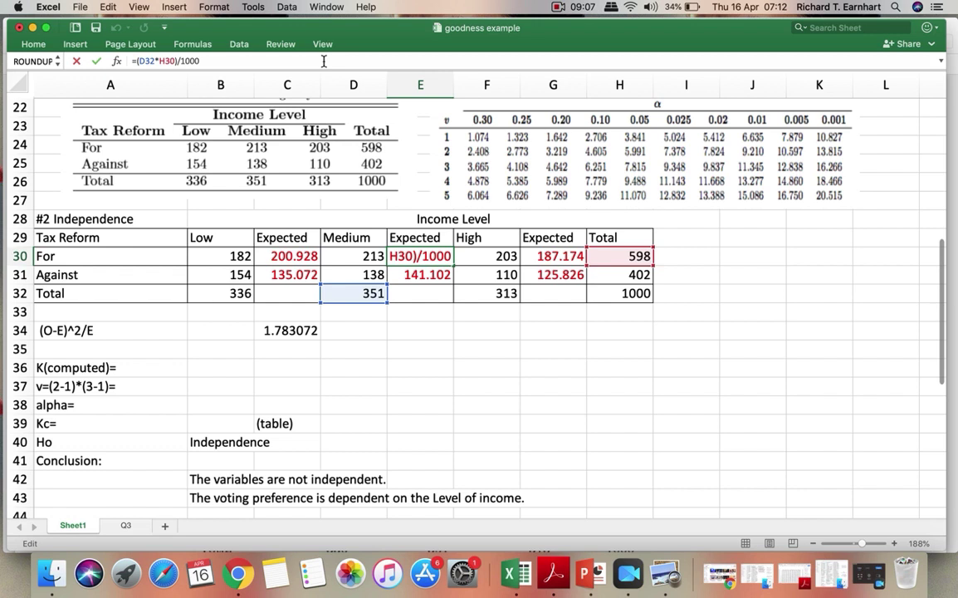
key("Return")
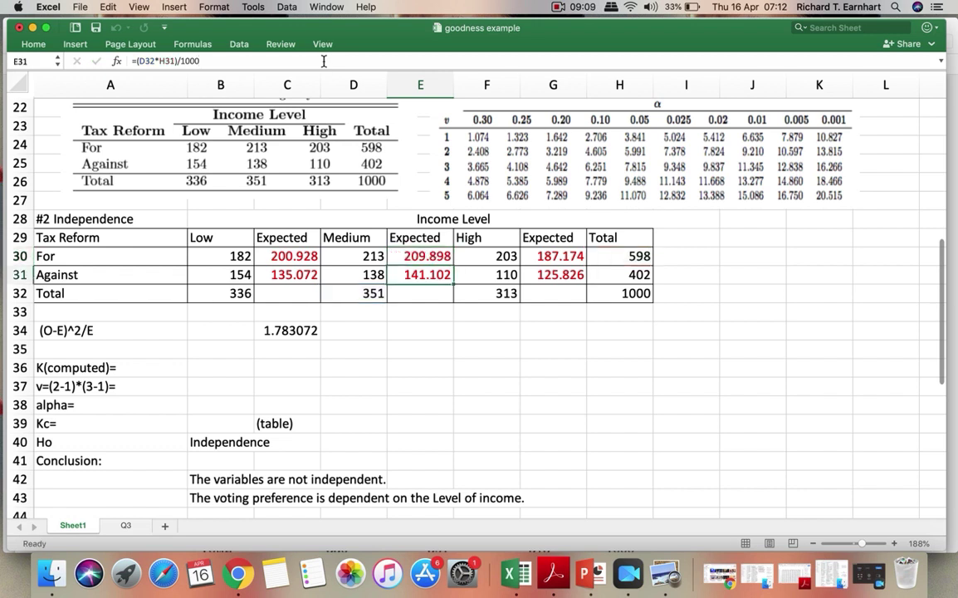
left_click(324, 60)
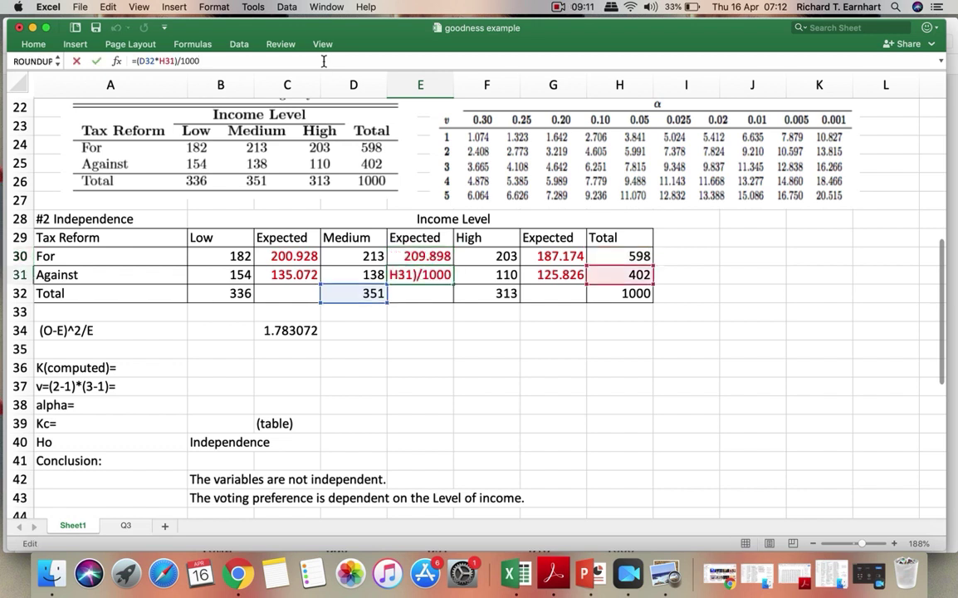
type("'")
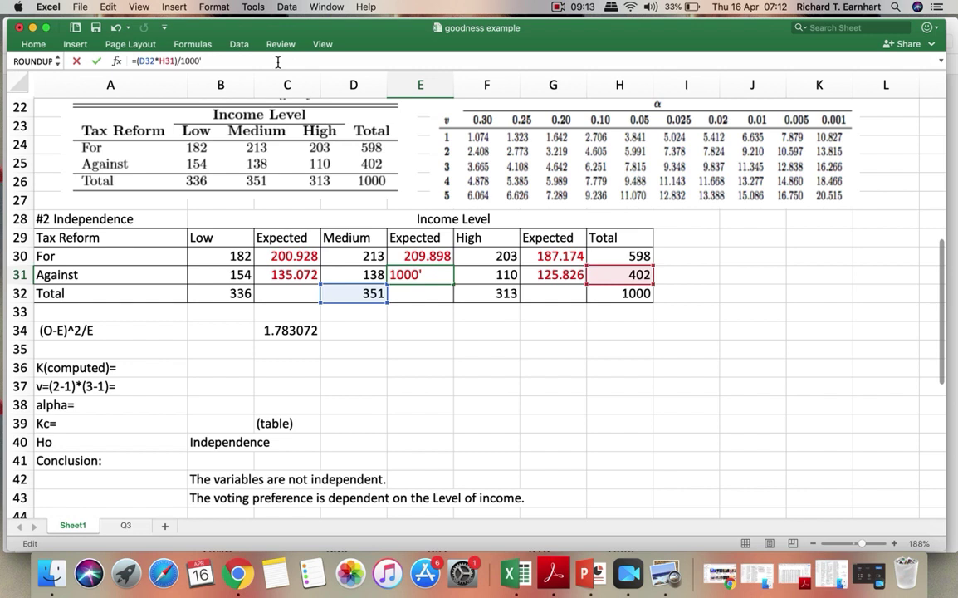
key("BackSpace")
key("Return")
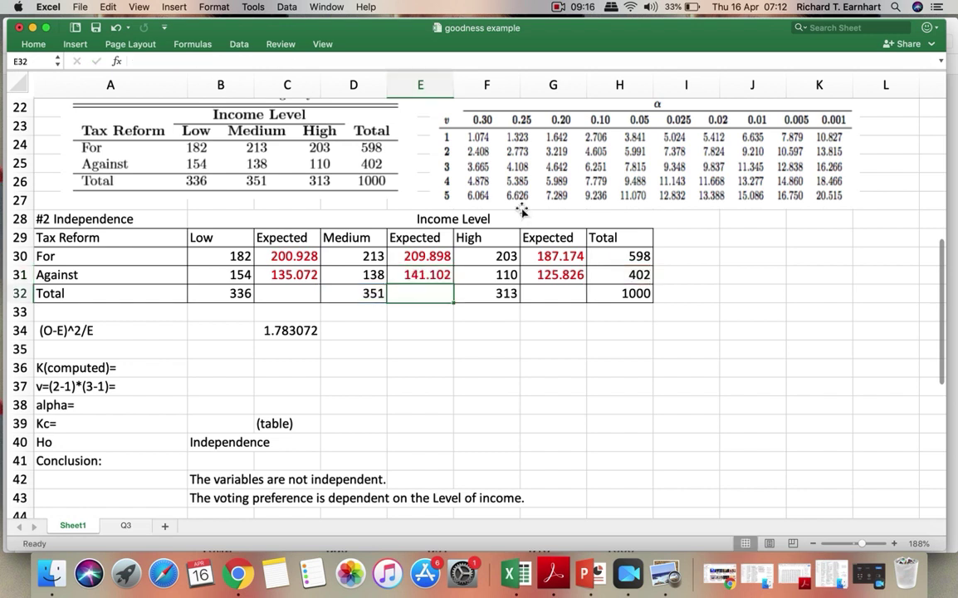
Review the formulas behind the High income expected frequencies in G30 and G31 and the cells they reference
left_click(509, 254)
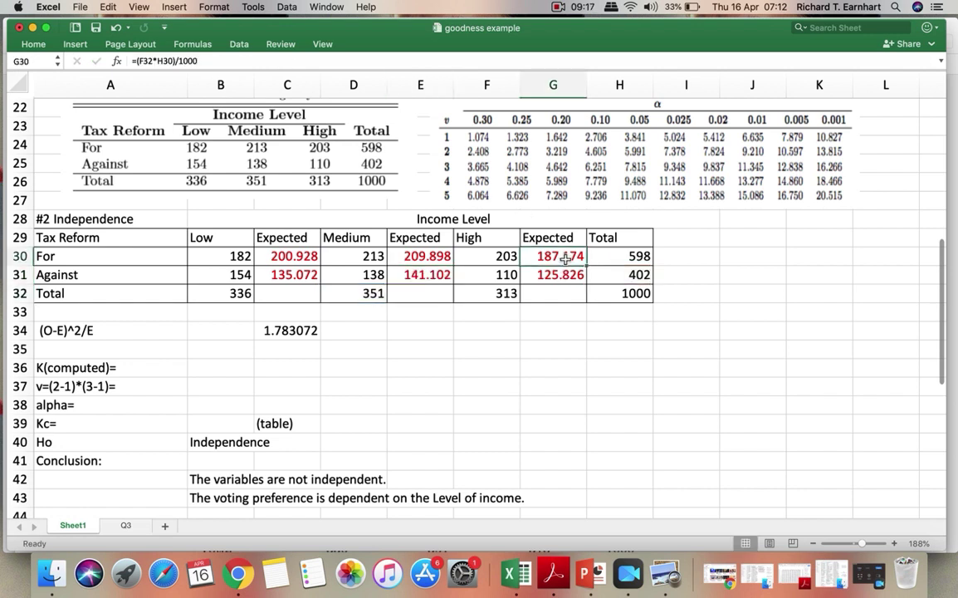
left_click(330, 58)
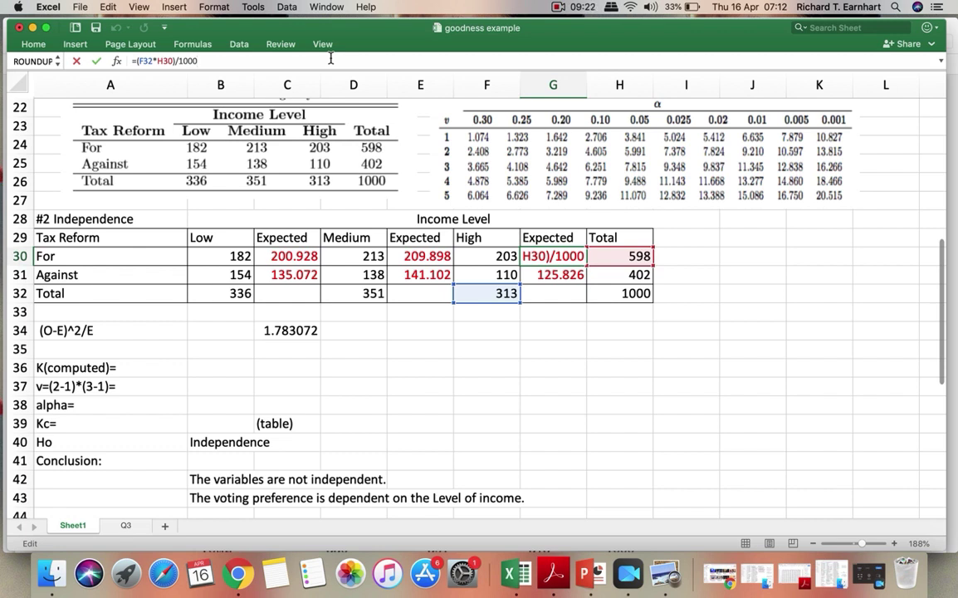
key("Return")
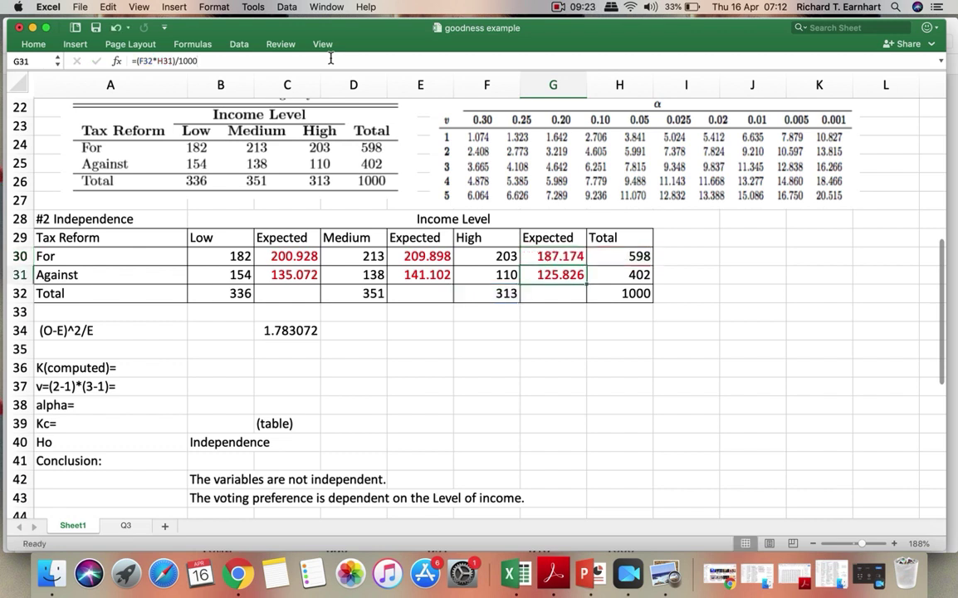
left_click(321, 61)
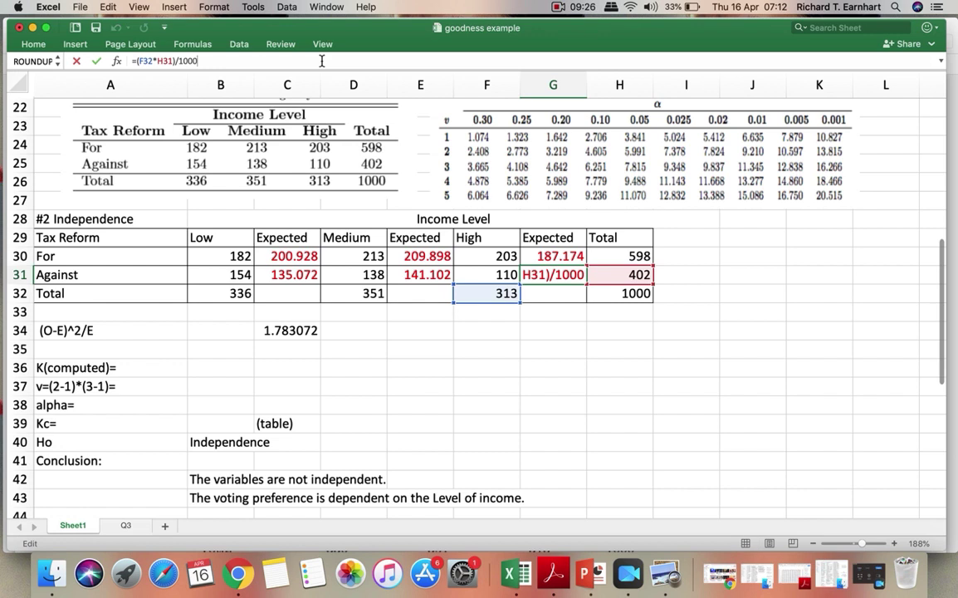
key("Return")
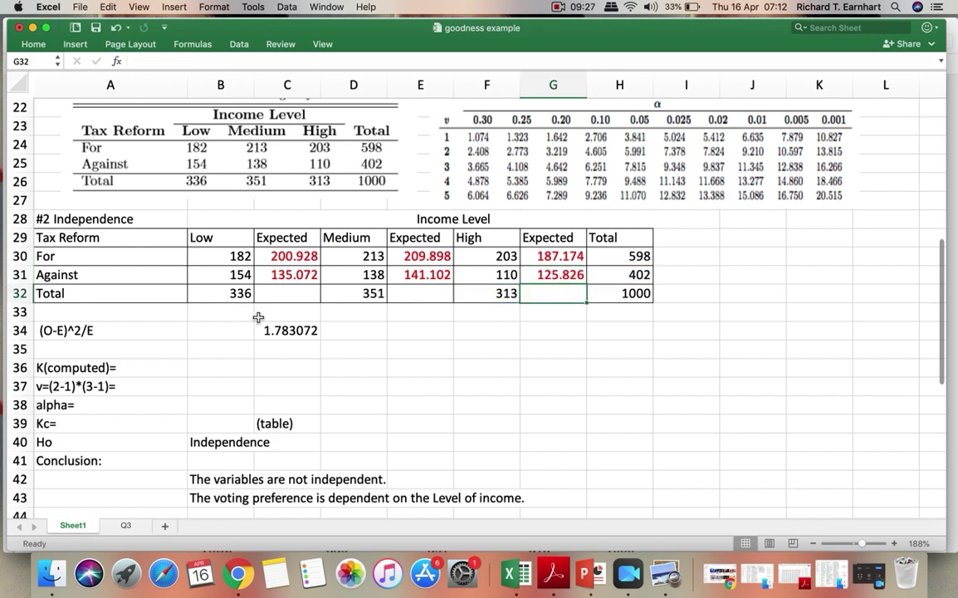
Examine the (O-E)^2/E label in A34 and the formula in C34 for the Low income For cell
left_click(127, 329)
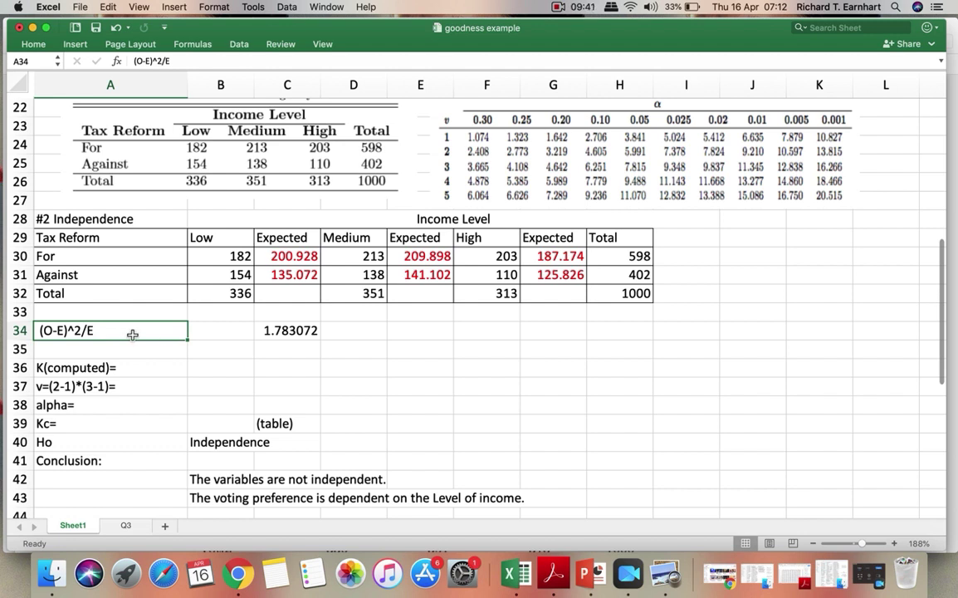
left_click(310, 330)
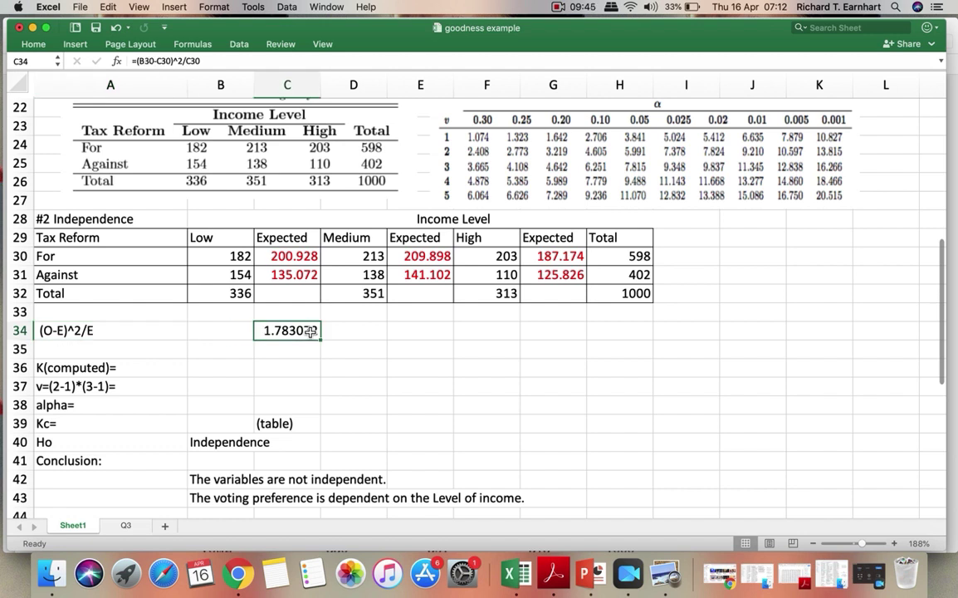
left_click(354, 62)
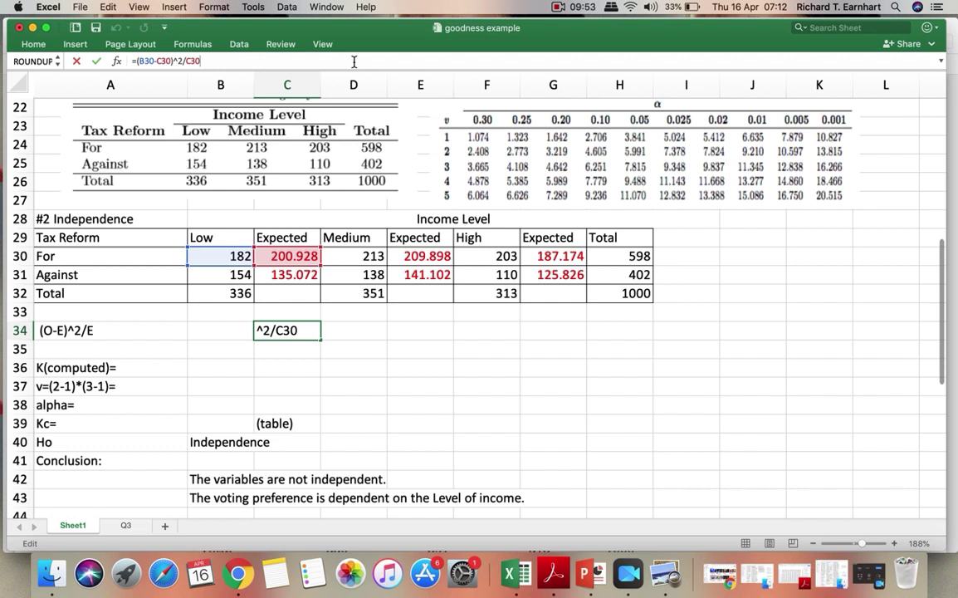
key("Return")
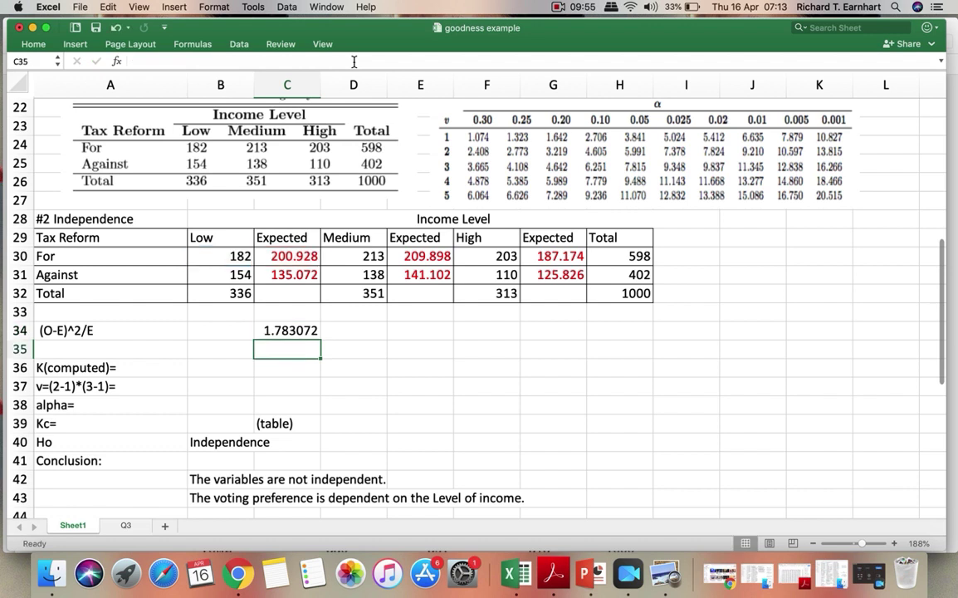
left_click(349, 334)
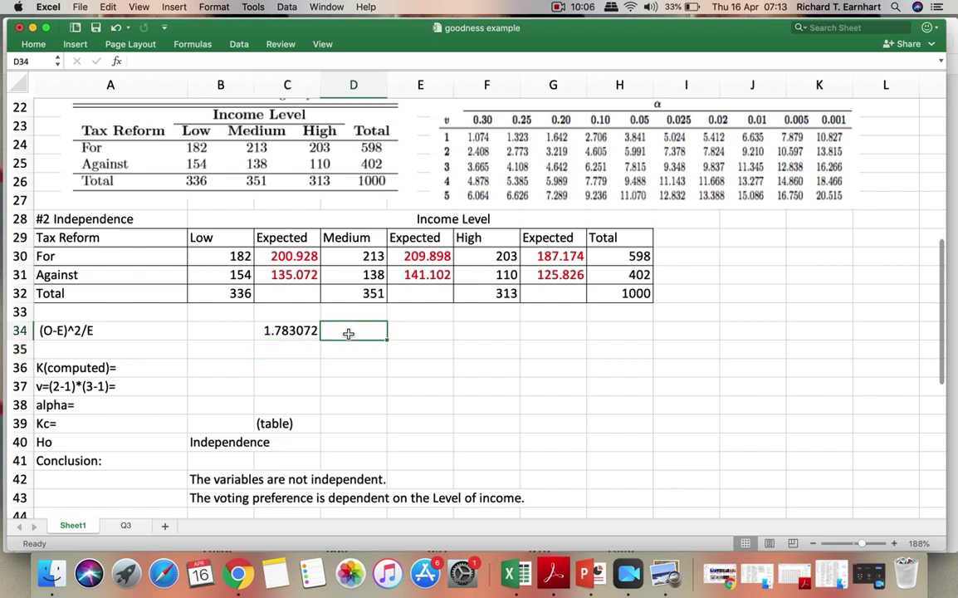
type("=")
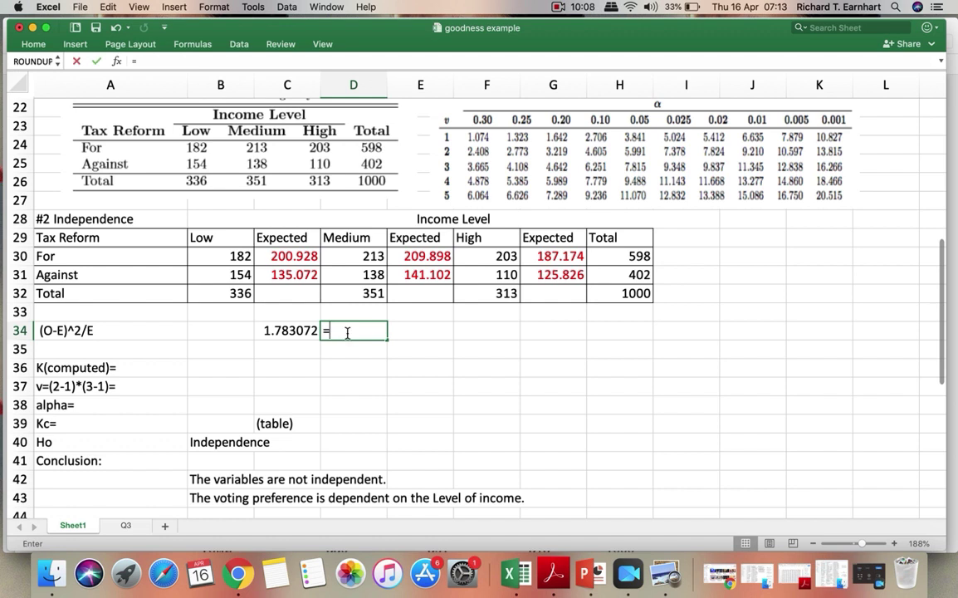
key("Escape")
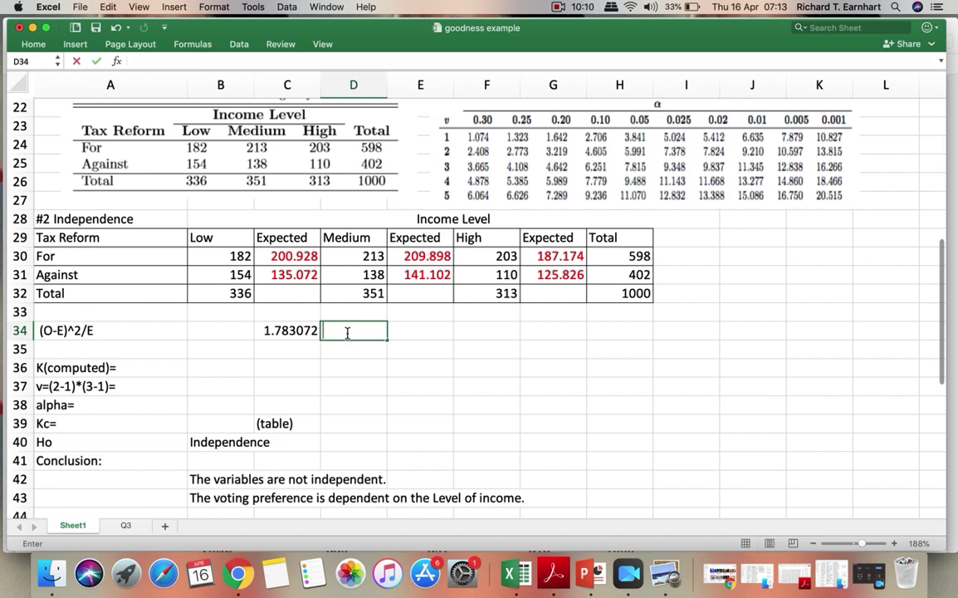
Try to fill the (O-E)^2/E formula from C34 across into D34, inspect its references and clear D34
left_click(282, 332)
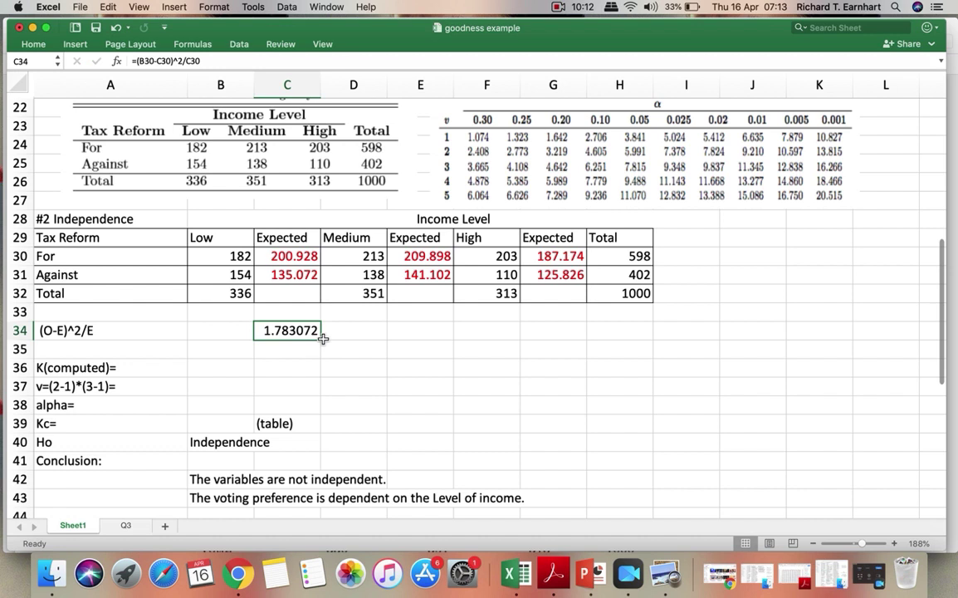
left_click_drag(322, 343, 390, 340)
key("F2")
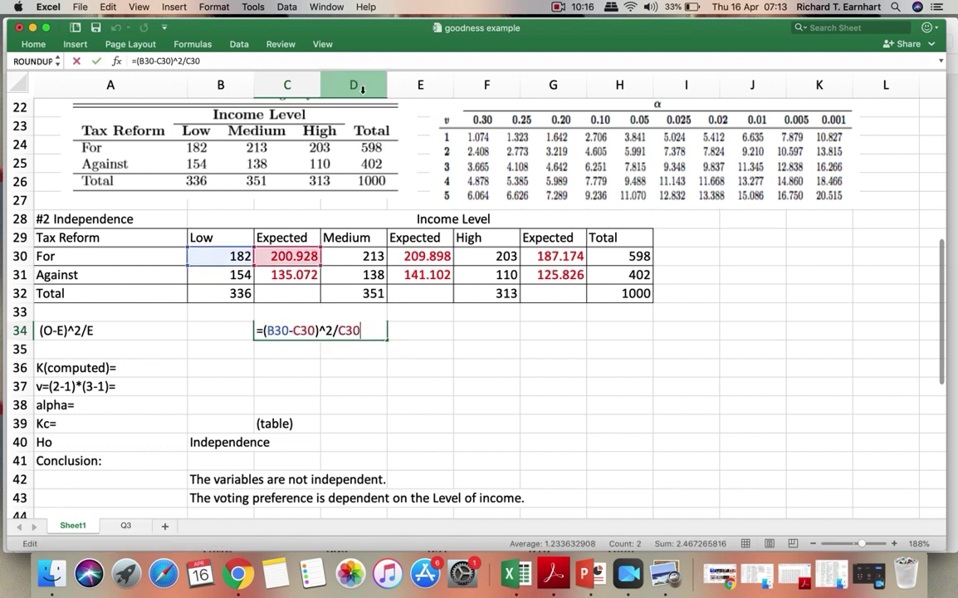
left_click(442, 374)
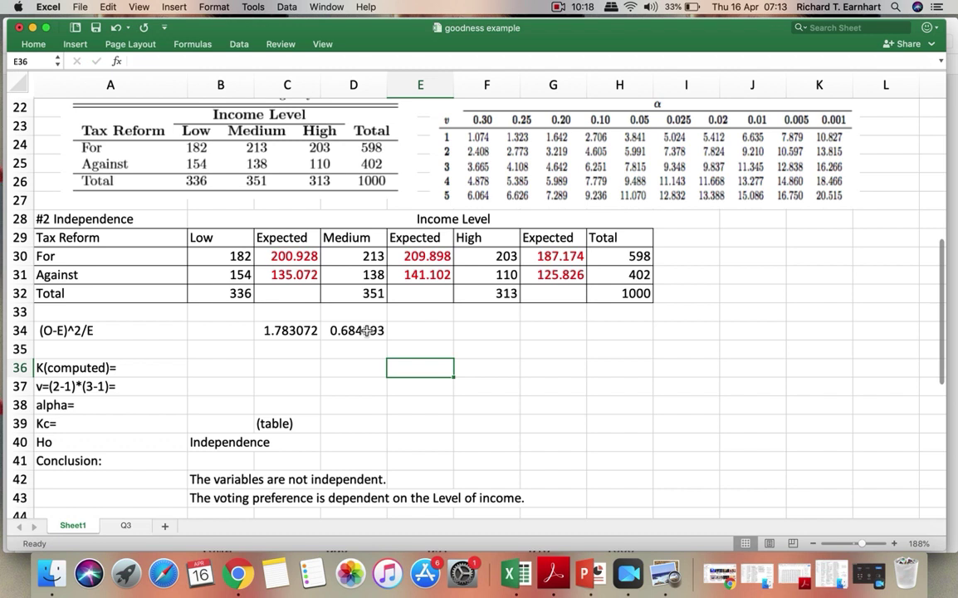
left_click(376, 330)
left_click(284, 58)
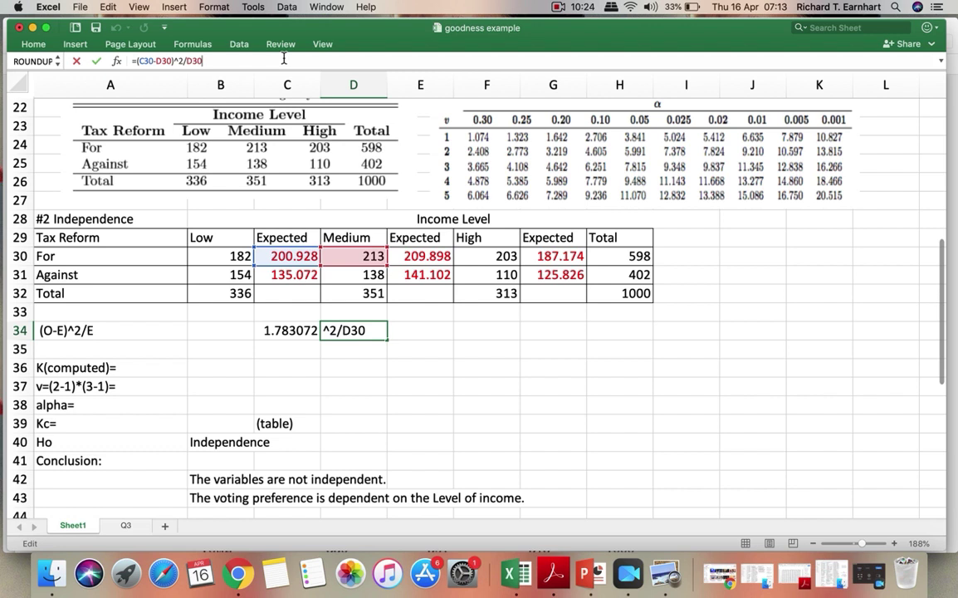
key("Return")
key("Up")
key("Delete")
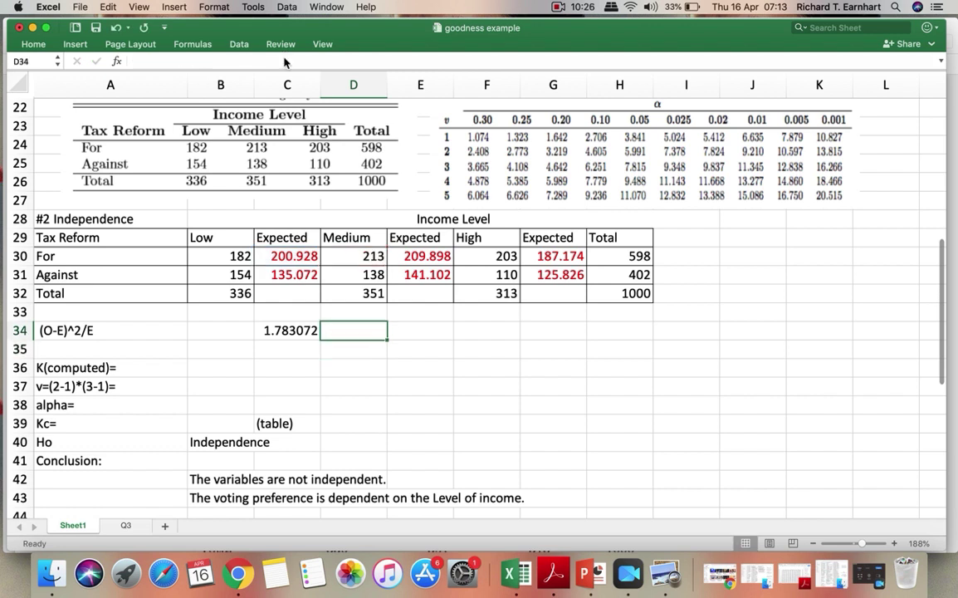
Fill the (O-E)^2/E formula from C34 down to C35 for the Low income Against cell and check its references
key("Down")
key("Left")
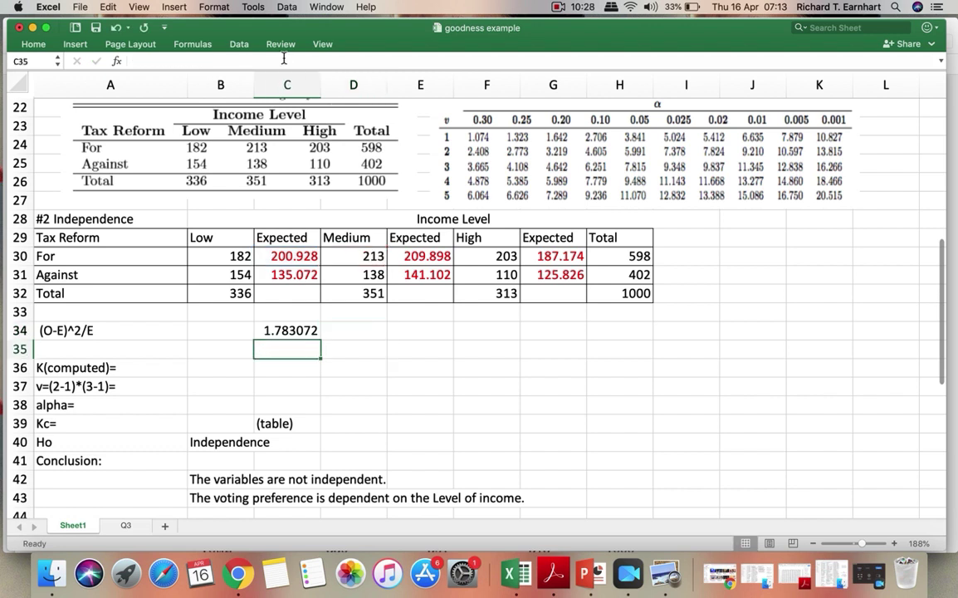
left_click(301, 332)
left_click_drag(320, 342, 324, 352)
key("Down")
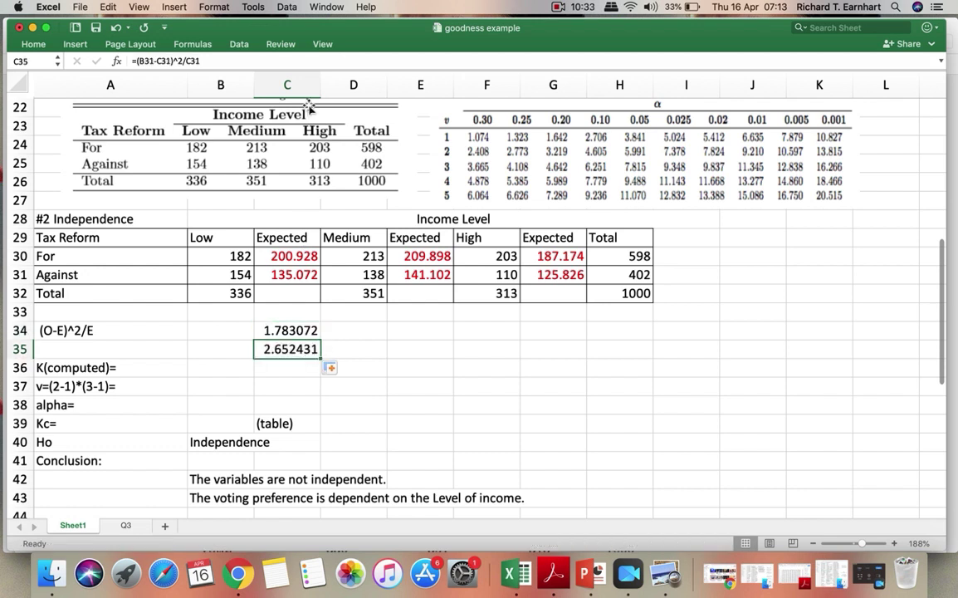
left_click(283, 62)
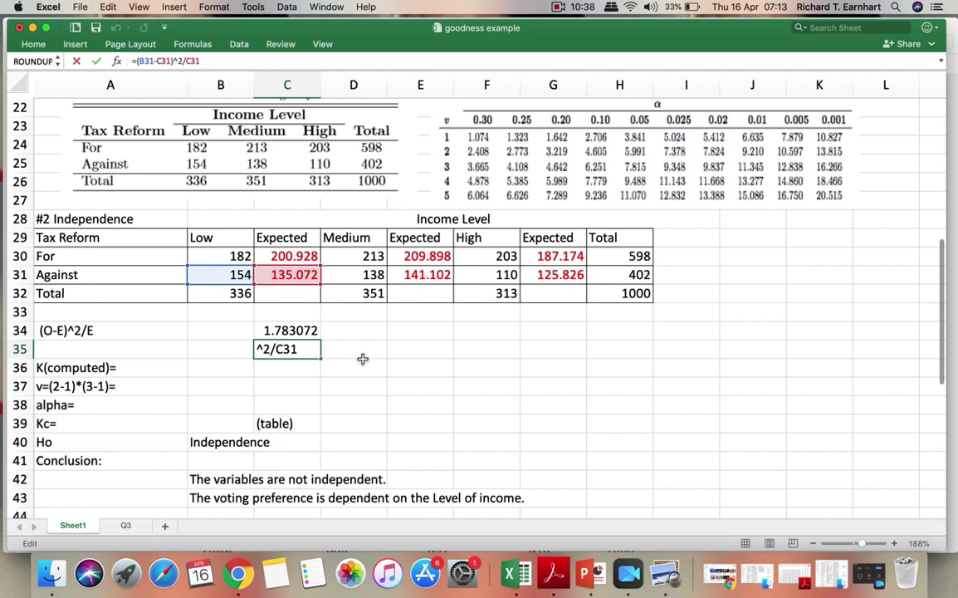
key("Return")
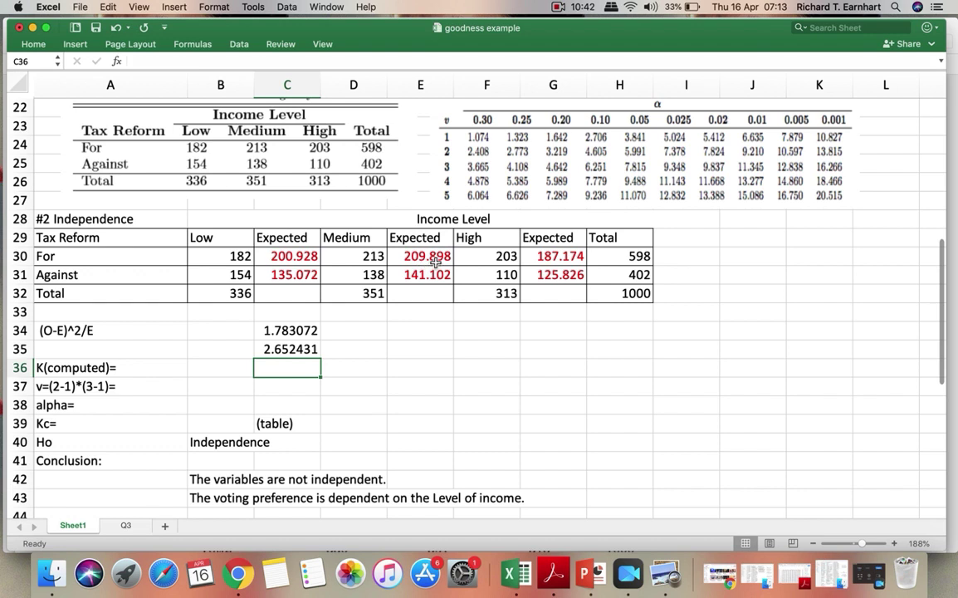
Calculate (O-E)^2/E for the Medium income For cell in E34 with =(D30-E30)^2/E30
left_click(417, 332)
type("=(")
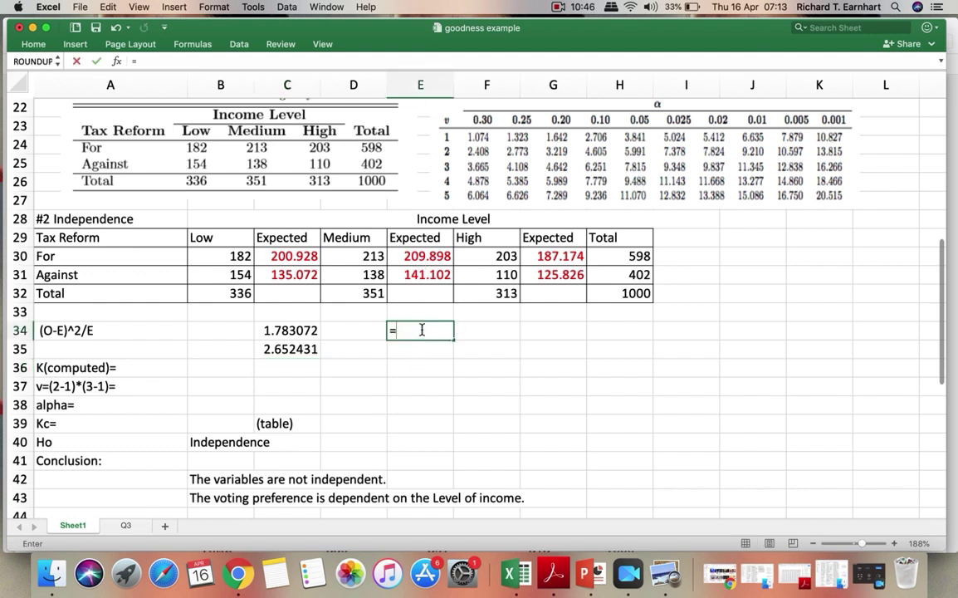
left_click(365, 258)
type("-")
left_click(418, 256)
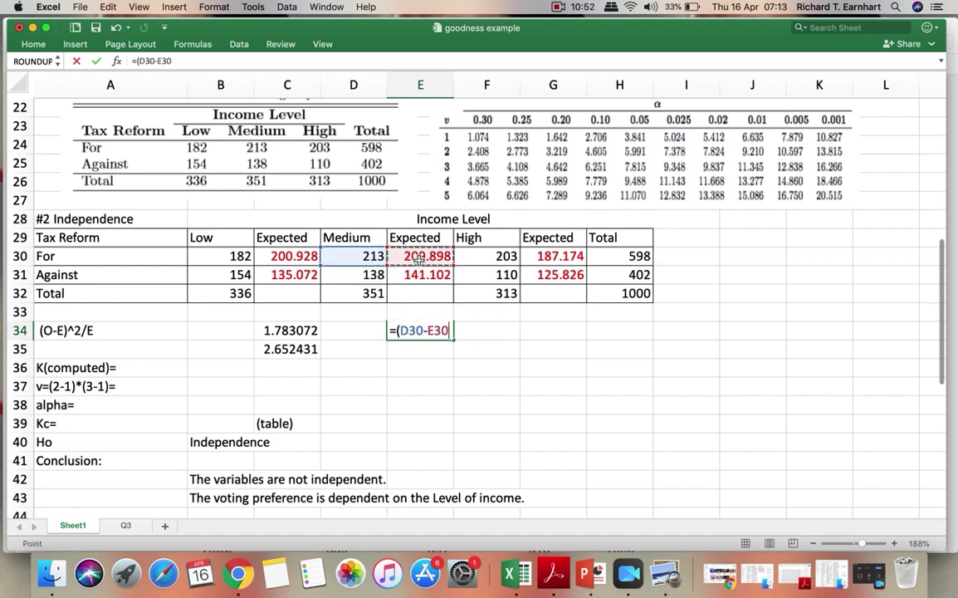
type(")^2/")
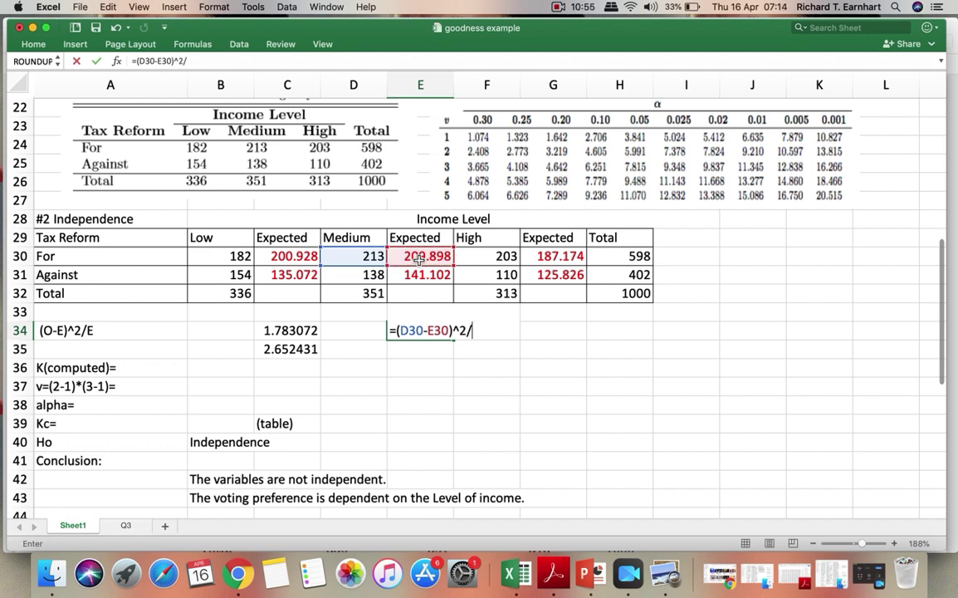
left_click(419, 259)
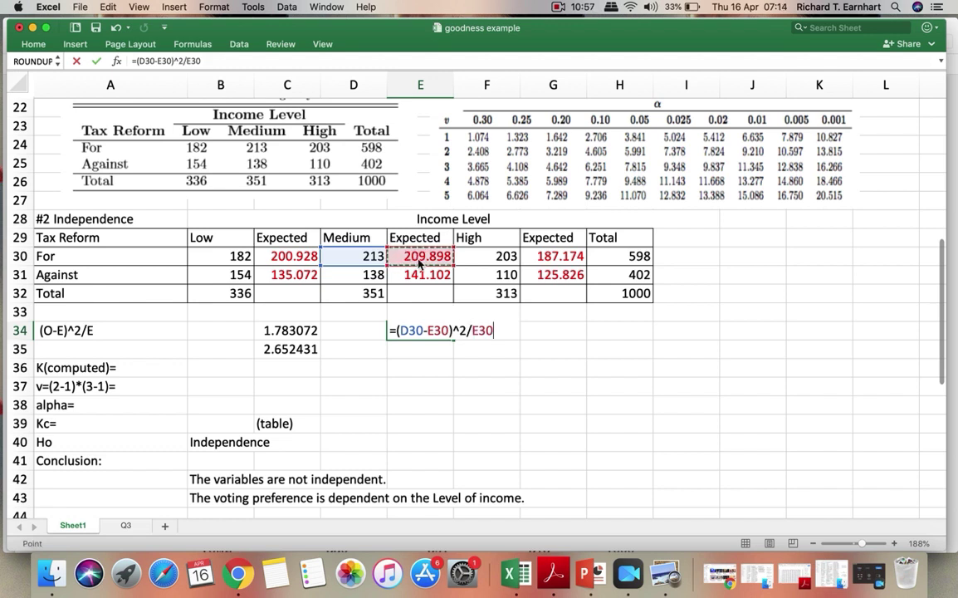
key("Return")
Fill the (O-E)^2/E formula from E34 down to E35 for the Medium income Against cell and check its references
left_click(436, 334)
left_click_drag(456, 343, 455, 355)
left_click(440, 351)
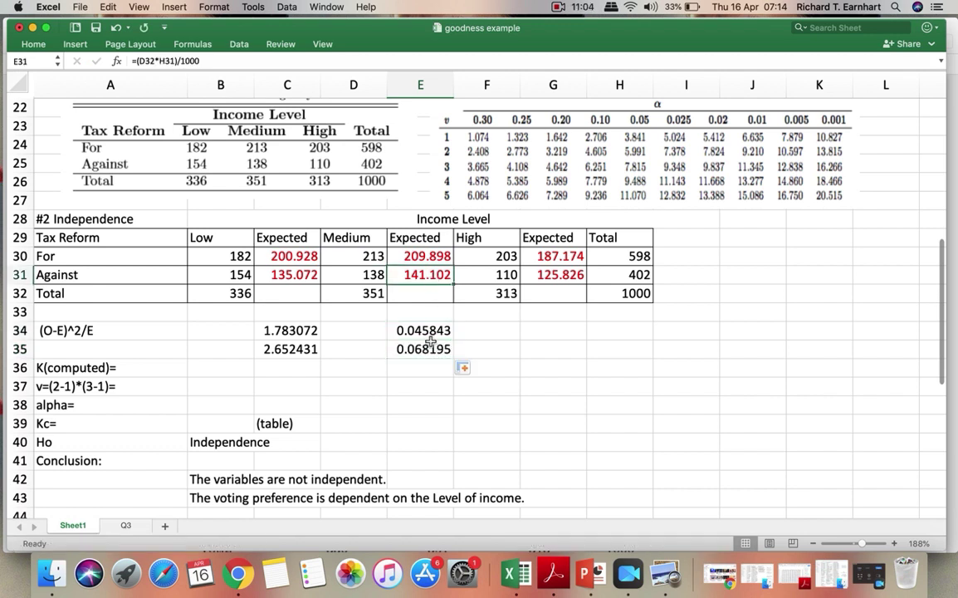
left_click(278, 67)
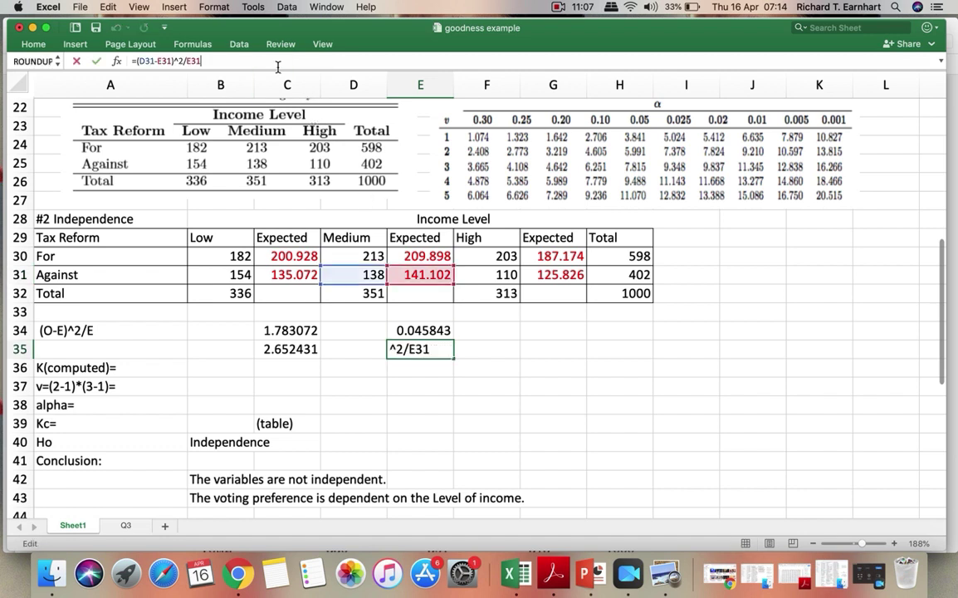
key("Return")
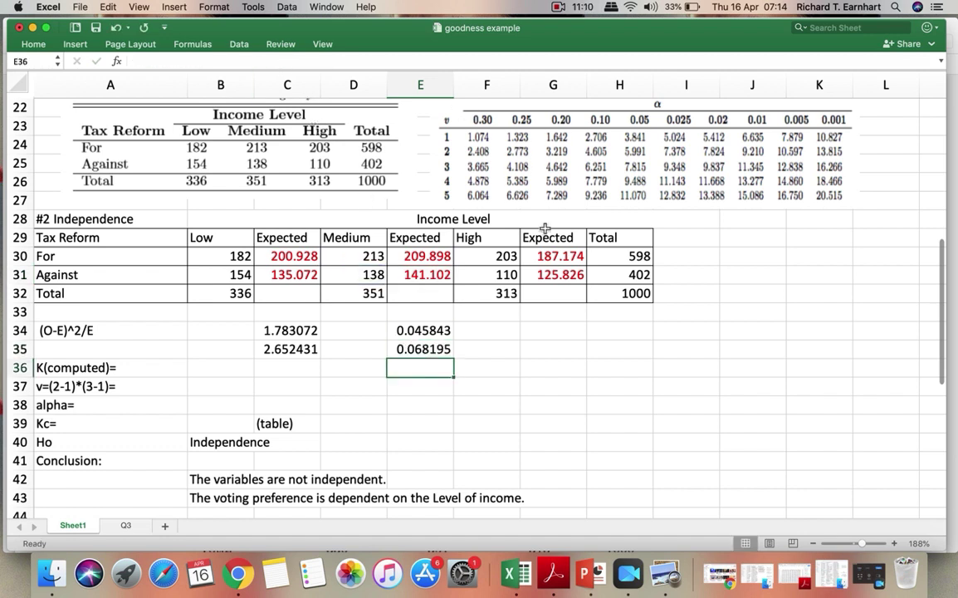
Calculate (O-E)^2/E for the High income For cell in G34 with =(F30-G30)^2/G30
left_click(542, 331)
type("=(")
left_click(501, 257)
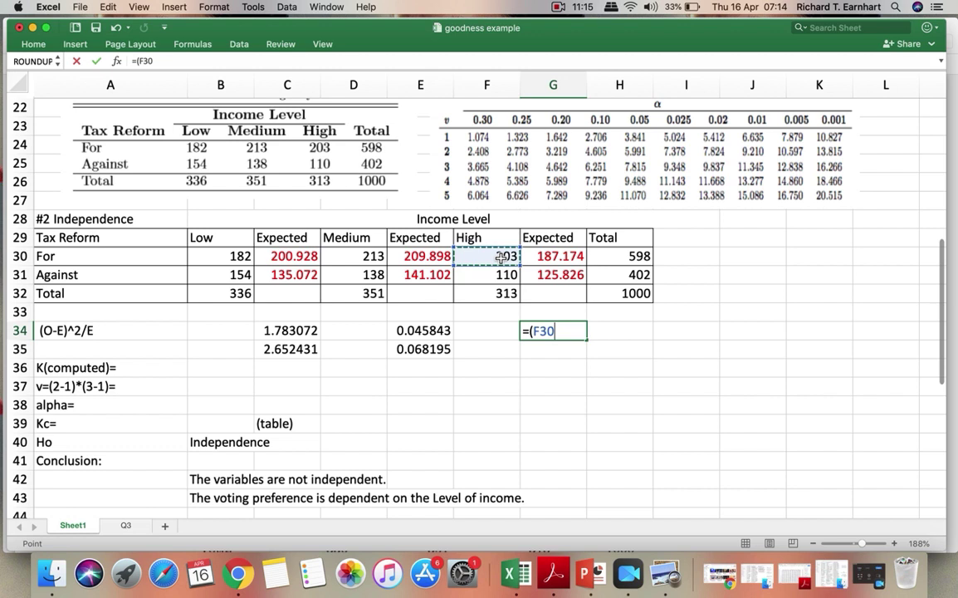
type("-")
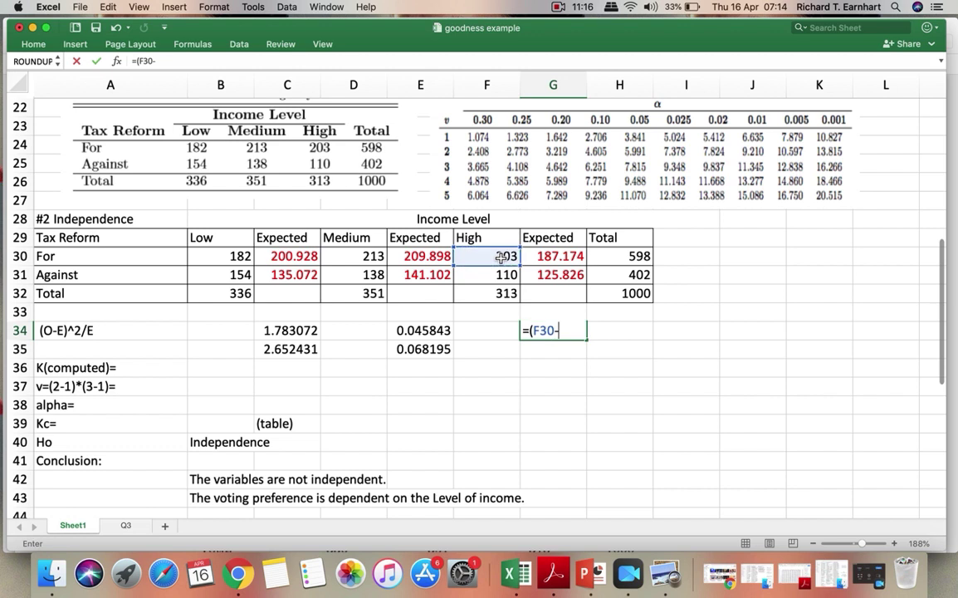
left_click(550, 257)
type(")^2/")
left_click(550, 257)
key("Return")
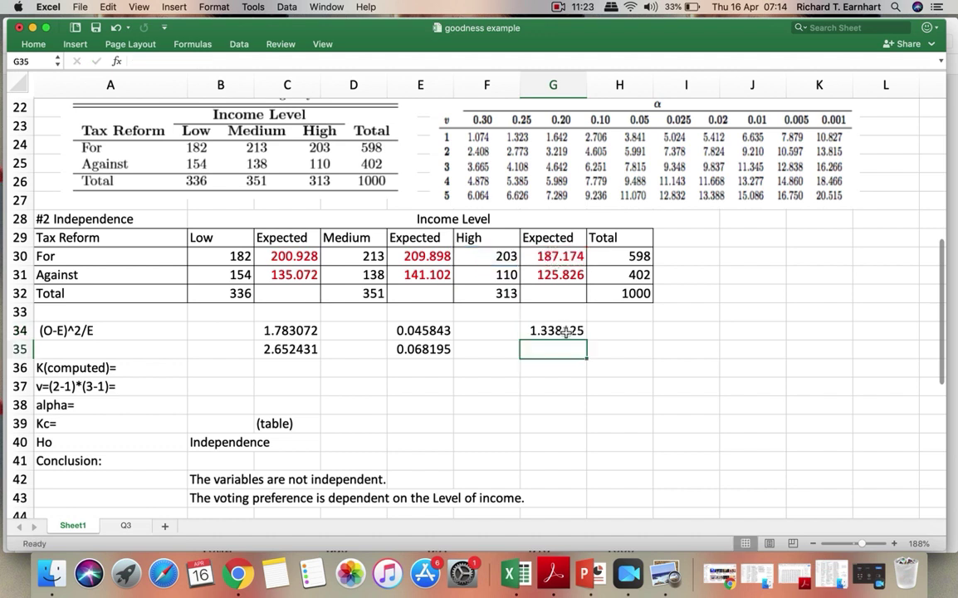
Fill the (O-E)^2/E formula from G34 down to G35 for the High income Against cell and check its references
left_click(565, 332)
left_click_drag(589, 343, 581, 350)
left_click(576, 352)
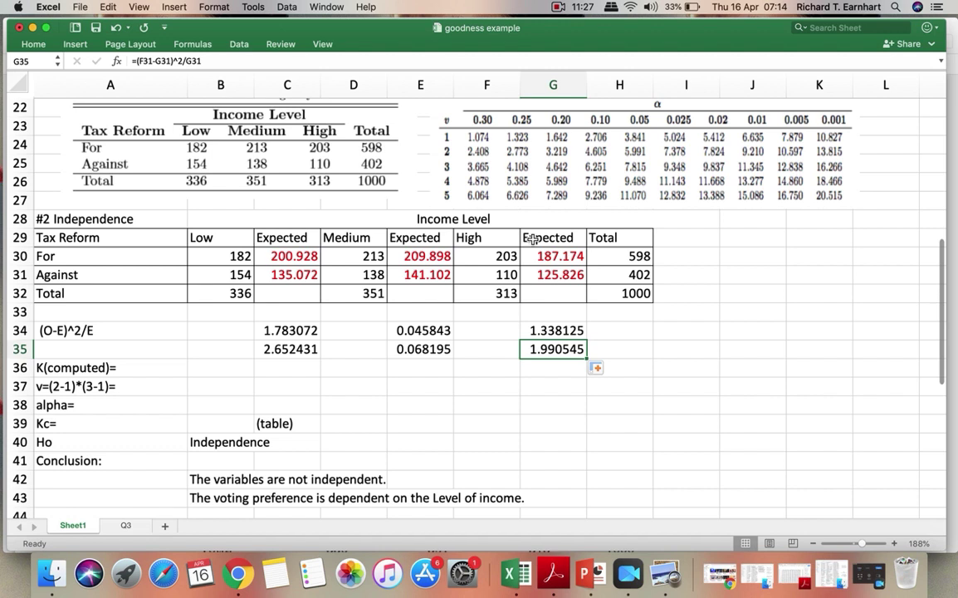
left_click(415, 62)
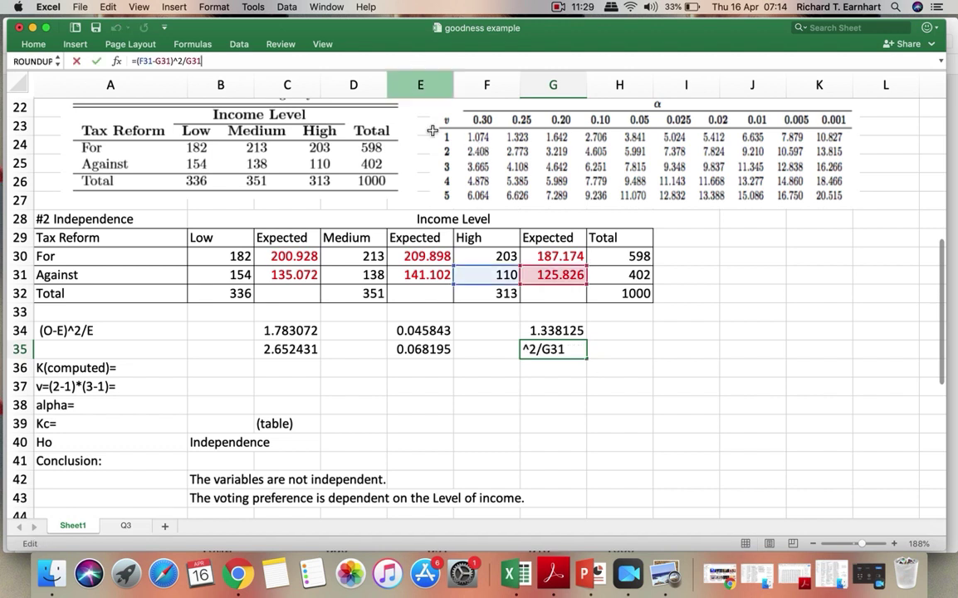
key("Return")
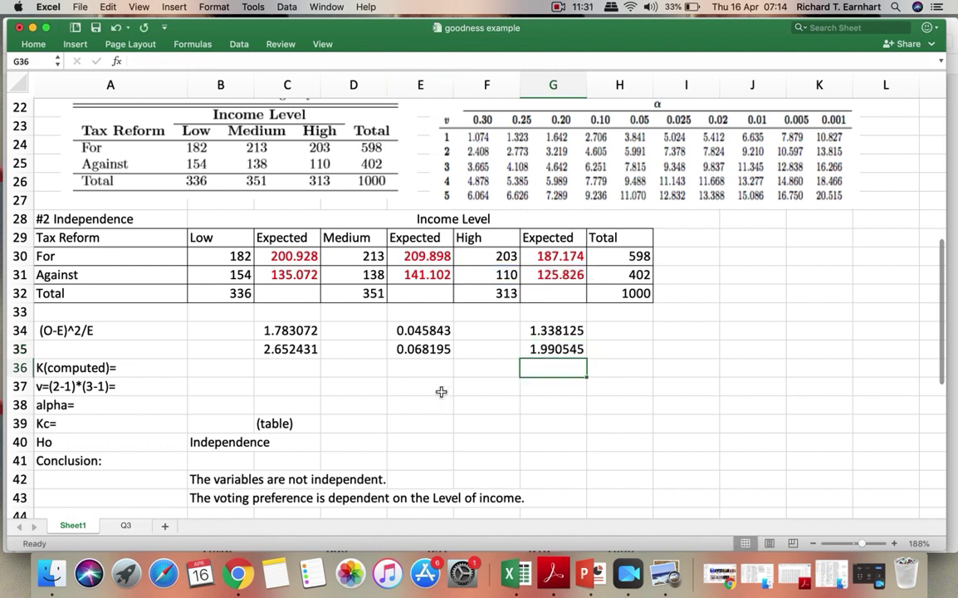
Recheck which cells the Medium income Against formula in E35 references
left_click(411, 351)
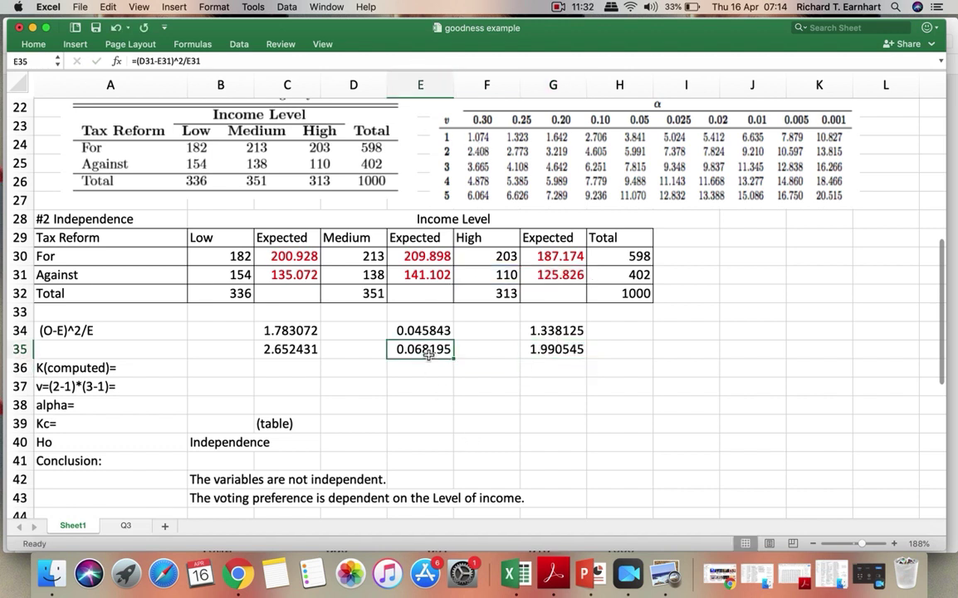
left_click(268, 62)
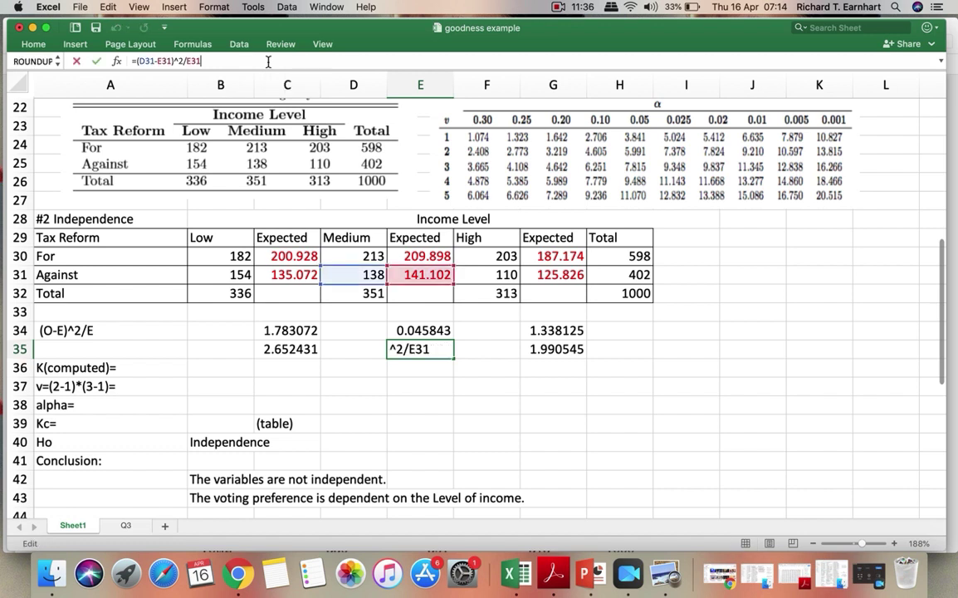
key("Return")
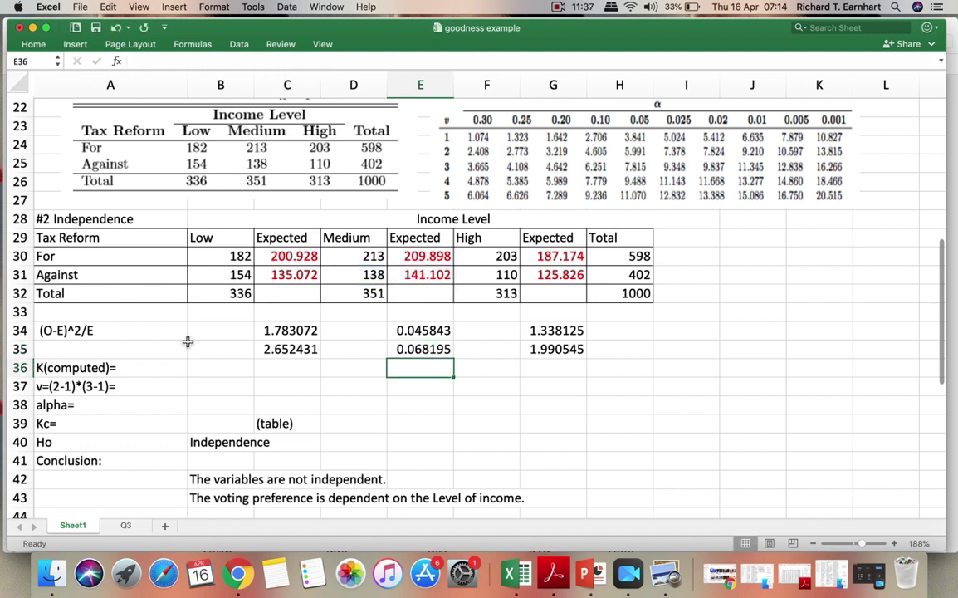
Compute K(computed) in B36 by summing all the (O-E)^2/E values with =sum(C34:G35)
left_click(204, 370)
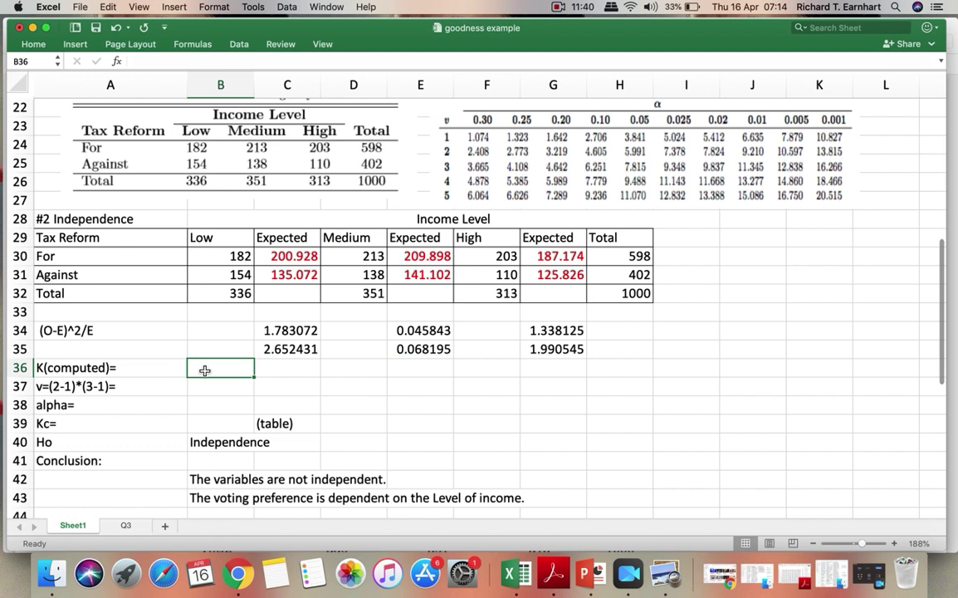
type("=")
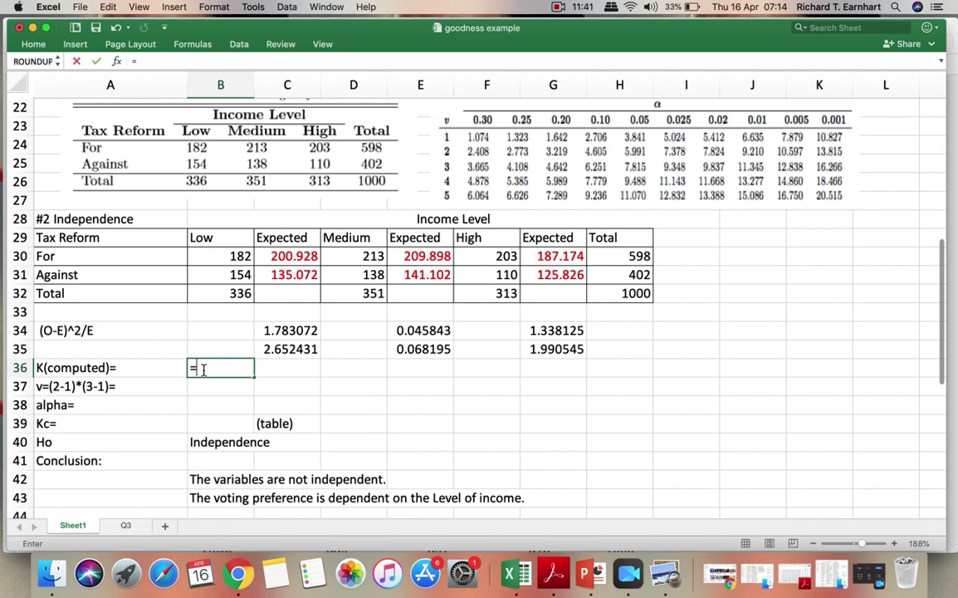
type("sum(")
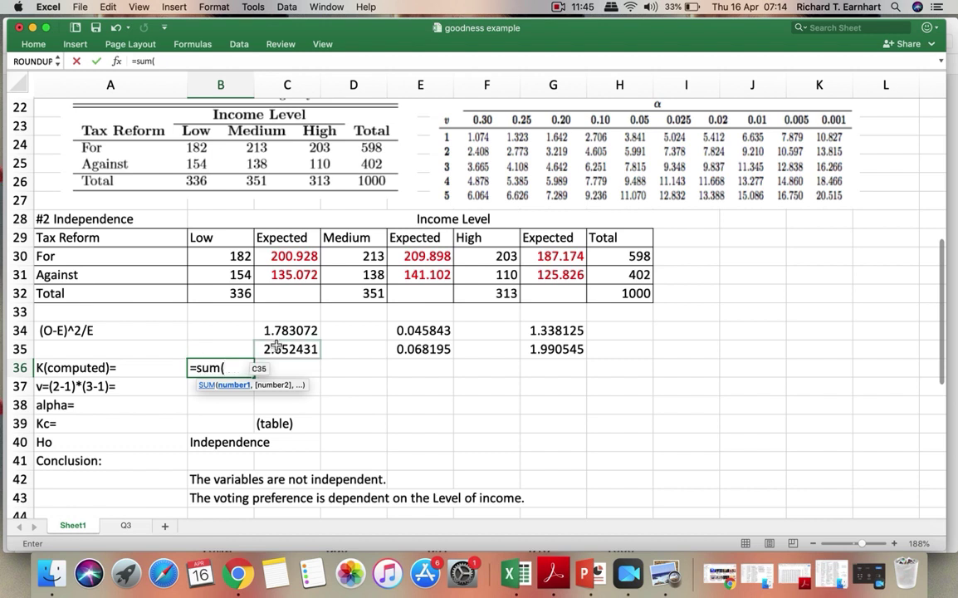
left_click_drag(283, 335, 553, 330)
key("shift+Down")
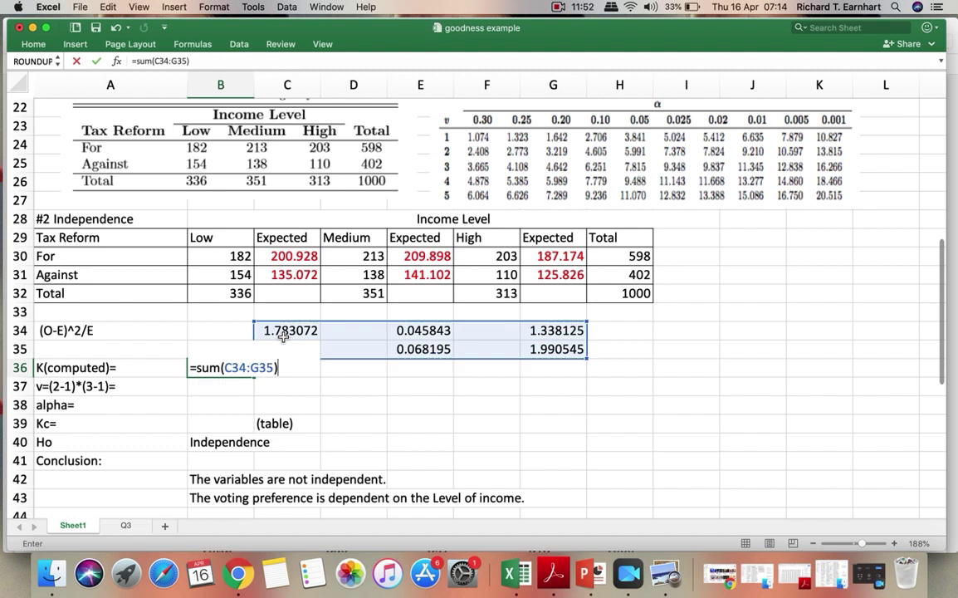
key("Return")
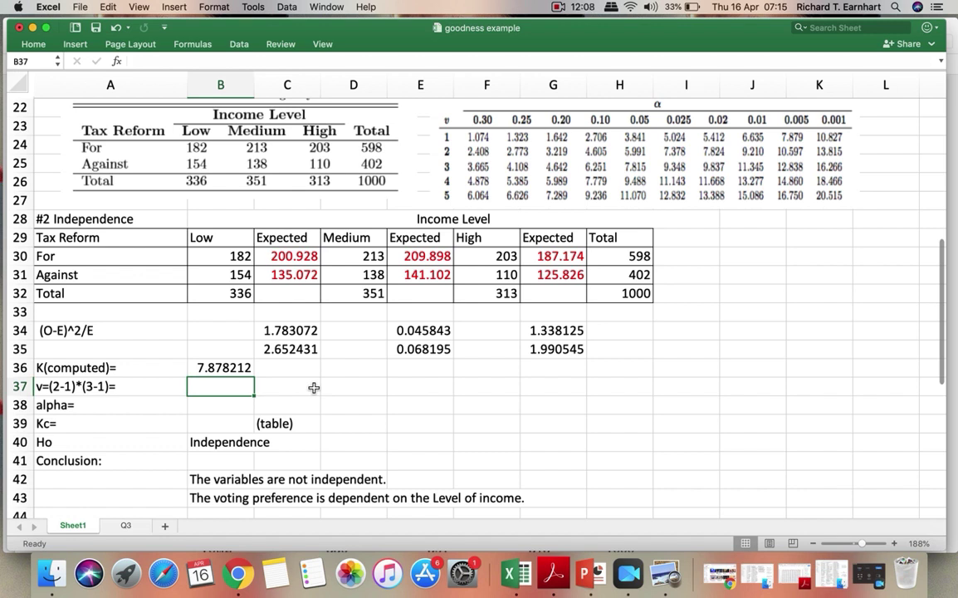
Enter 2 as the degrees of freedom v in B37 and 0.05 as alpha in B38
type("2")
key("Return")
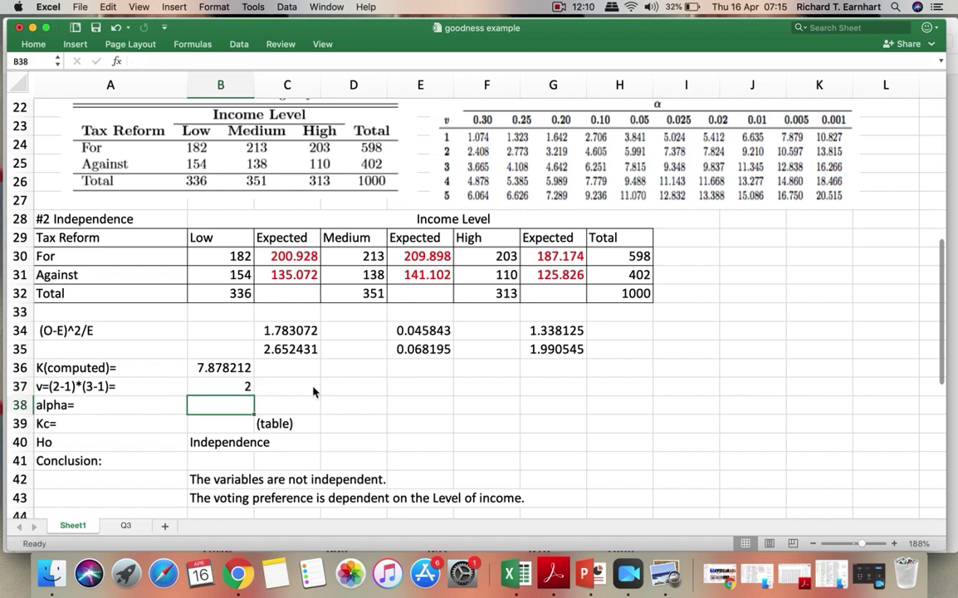
type("0.05")
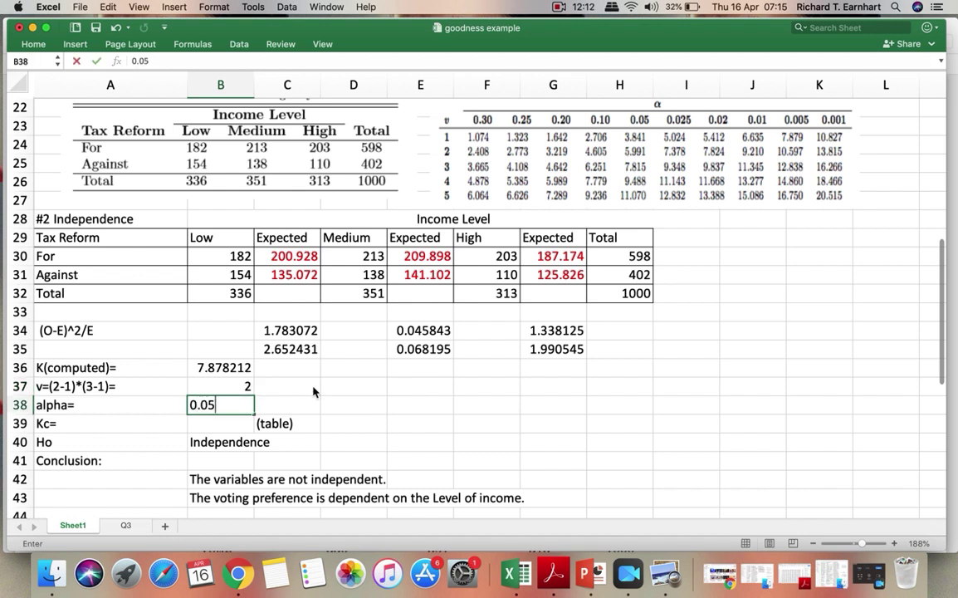
key("Return")
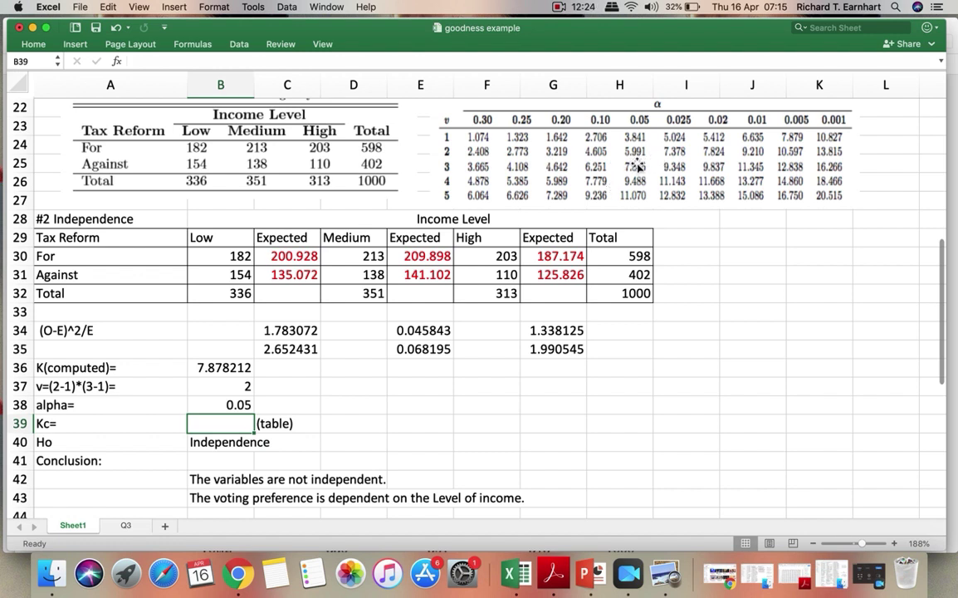
Enter the table's critical value 5.991 for Kc in B39 and note the comparison > 5.991 beside K(computed) in C36
type("5.991")
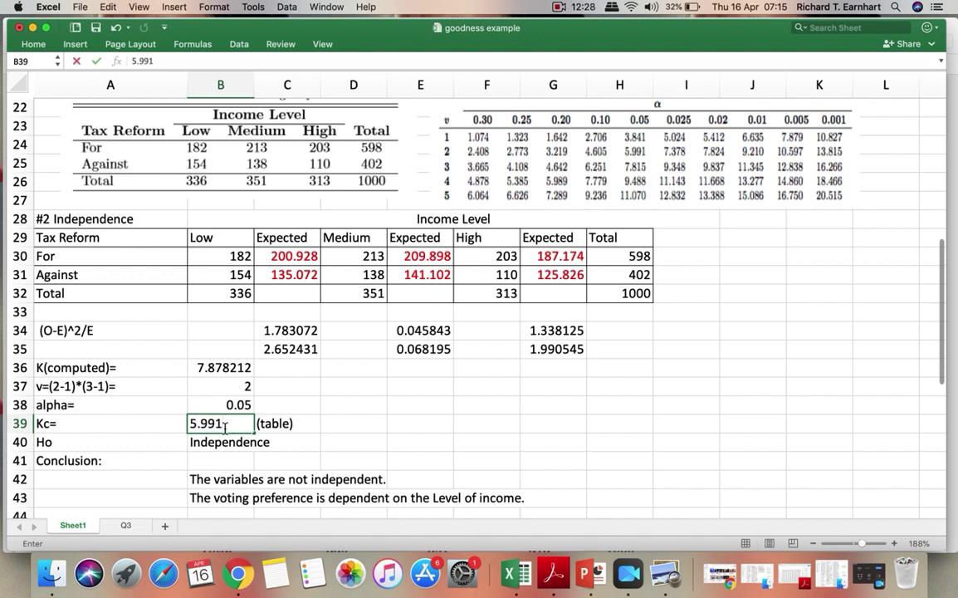
left_click(353, 424)
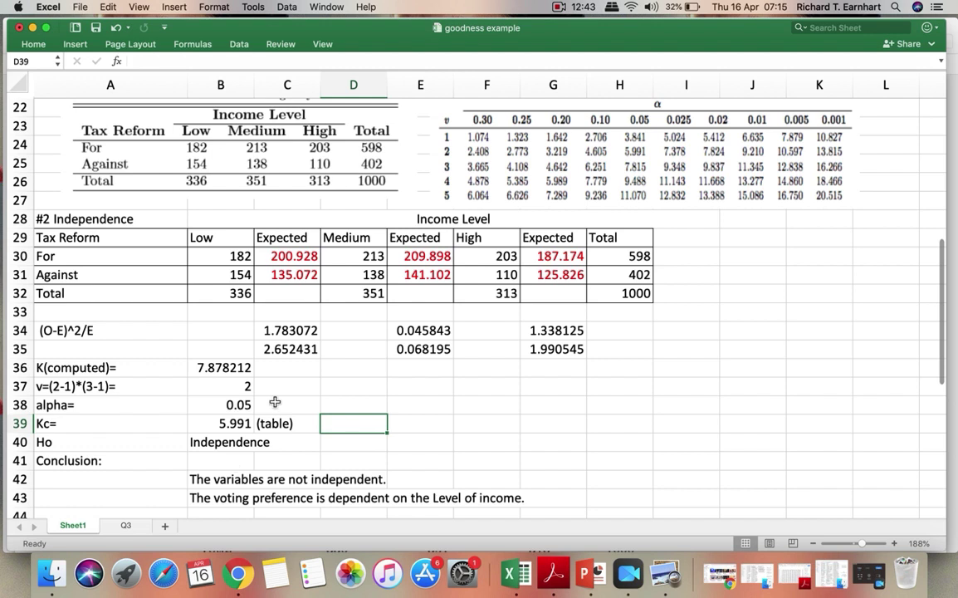
left_click(285, 370)
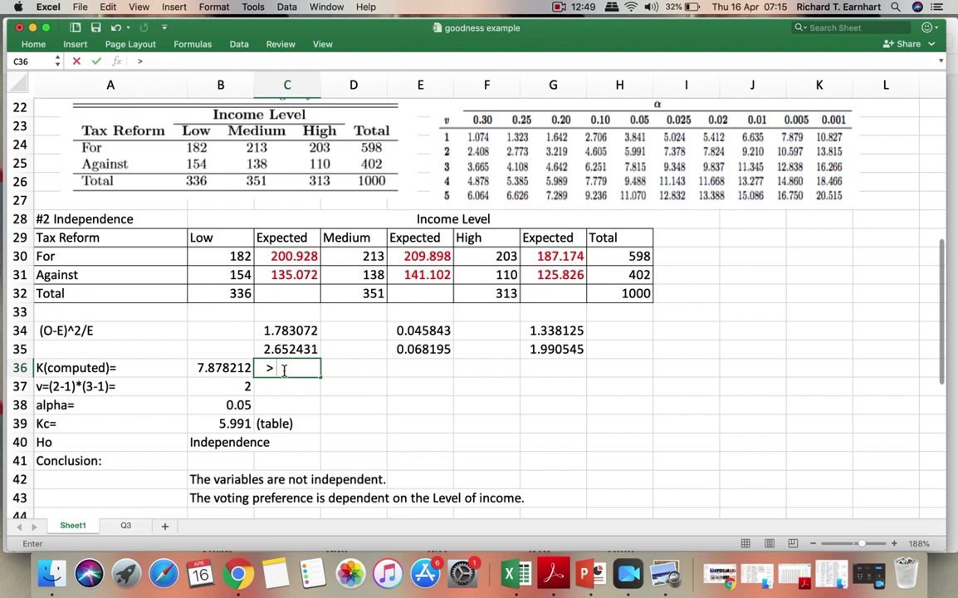
type("5.9")
type("91")
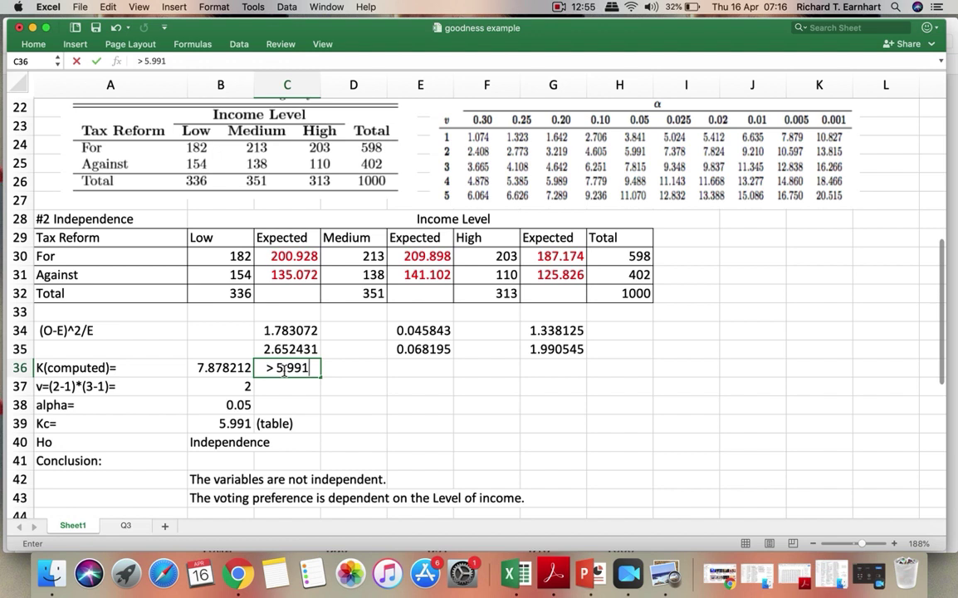
left_click(315, 401)
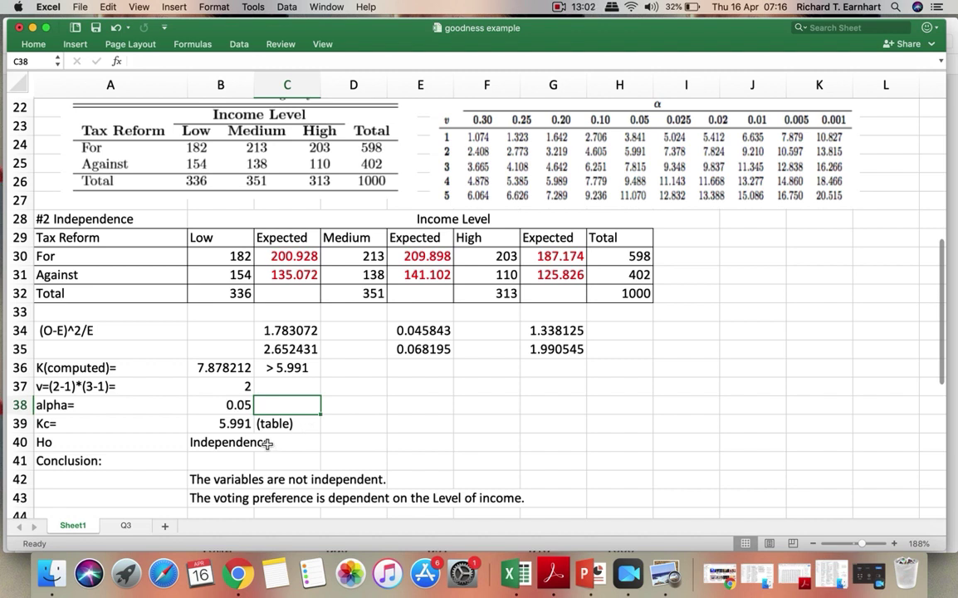
Enter Reject Ho as the conclusion in B41 and review the interpretation statements in B42 and B43
left_click(224, 463)
type("Reje")
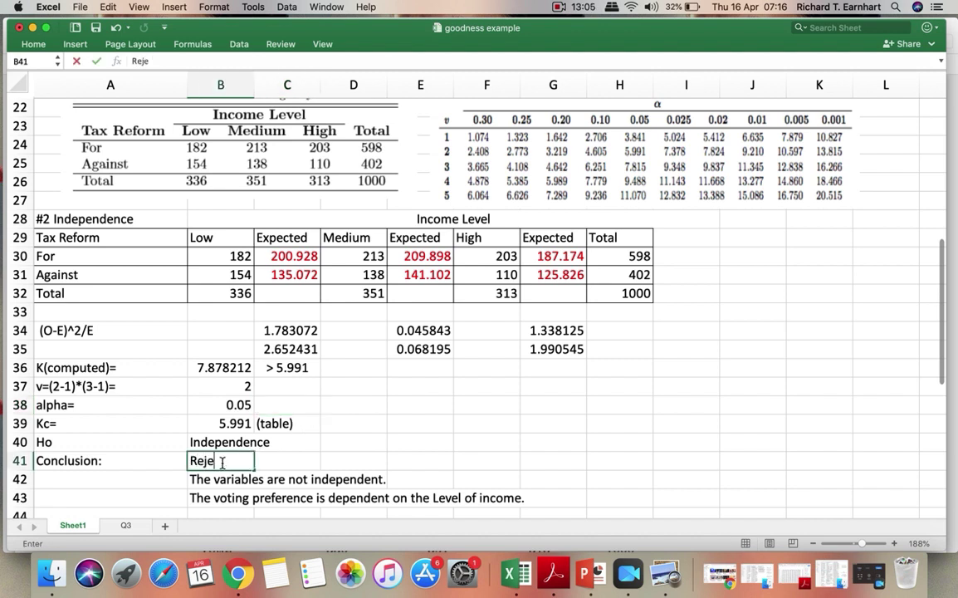
type("ct Ho")
key("Return")
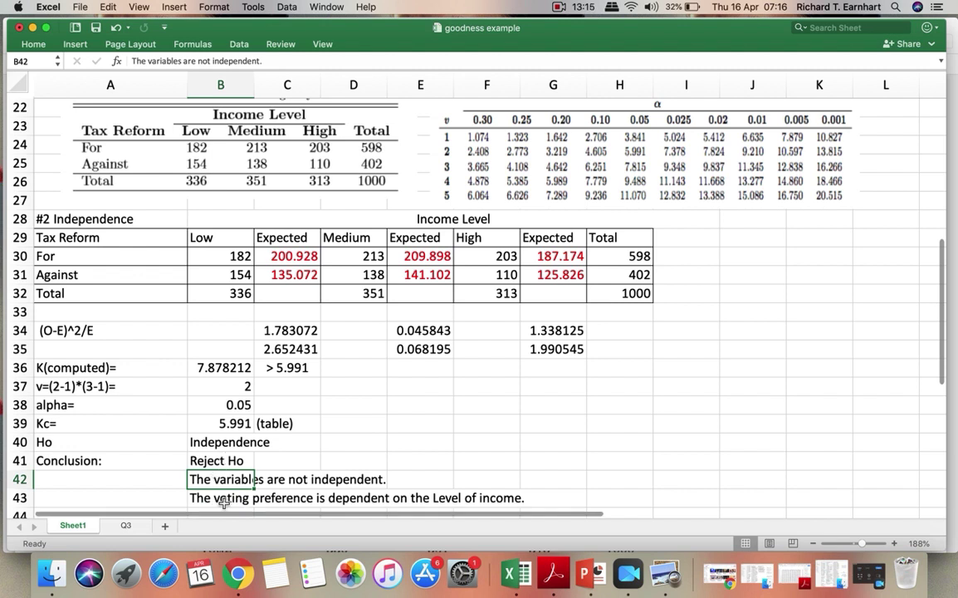
left_click(224, 500)
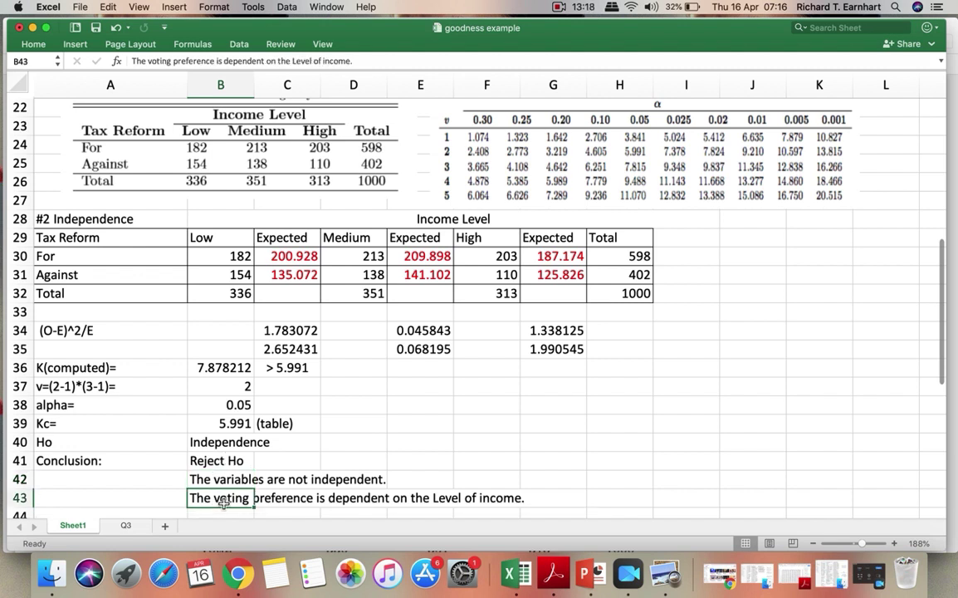